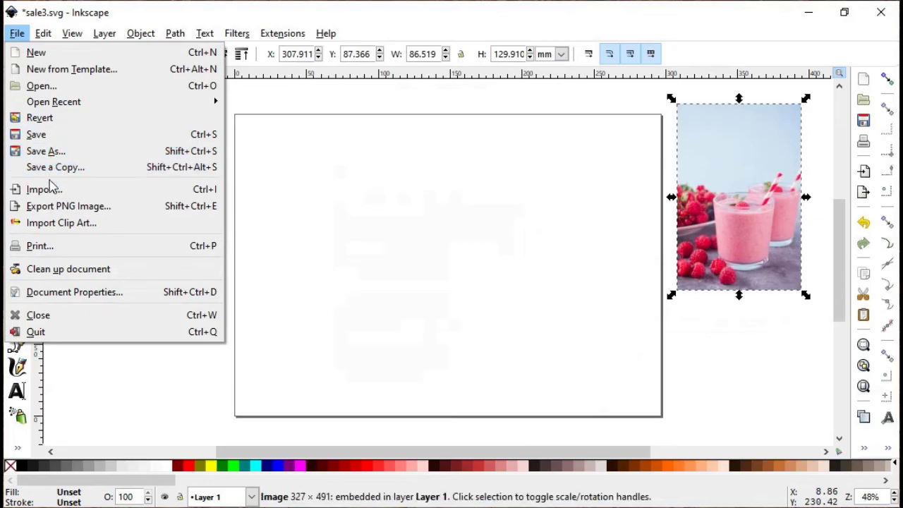
- Import the watermelon drinks photo from the sale folder and place it on the left half of the page
left_click(56, 189)
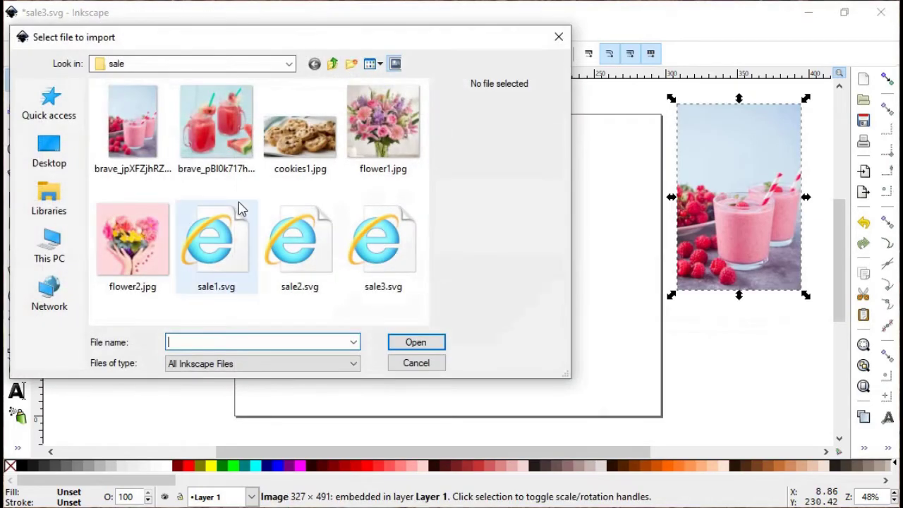
left_click(197, 157)
left_click(435, 346)
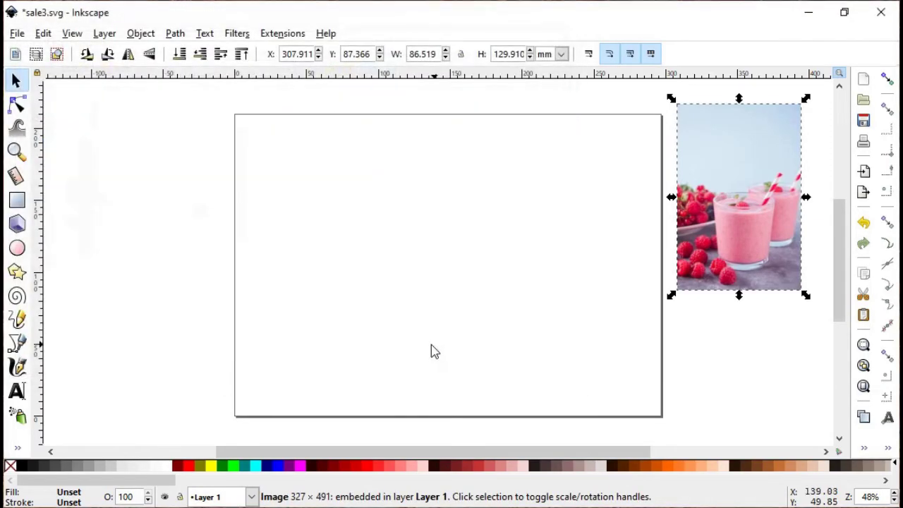
left_click(516, 370)
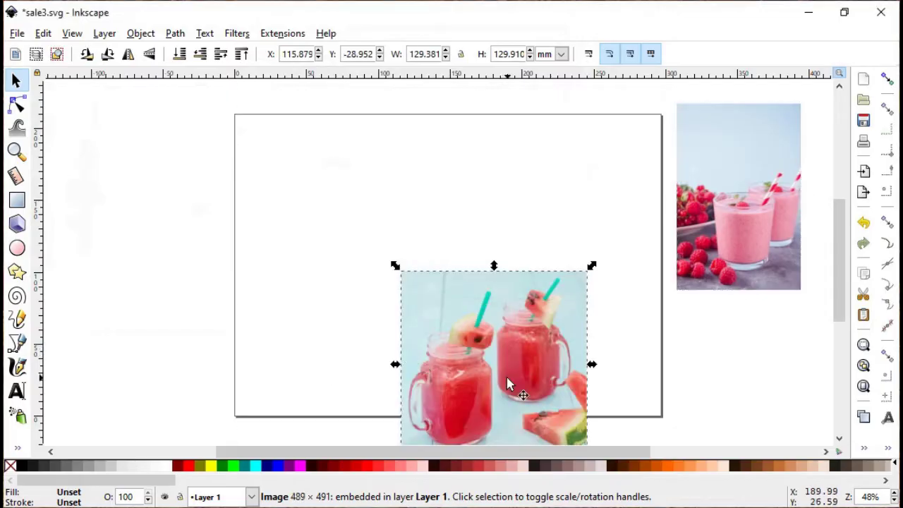
left_click_drag(507, 383, 186, 316)
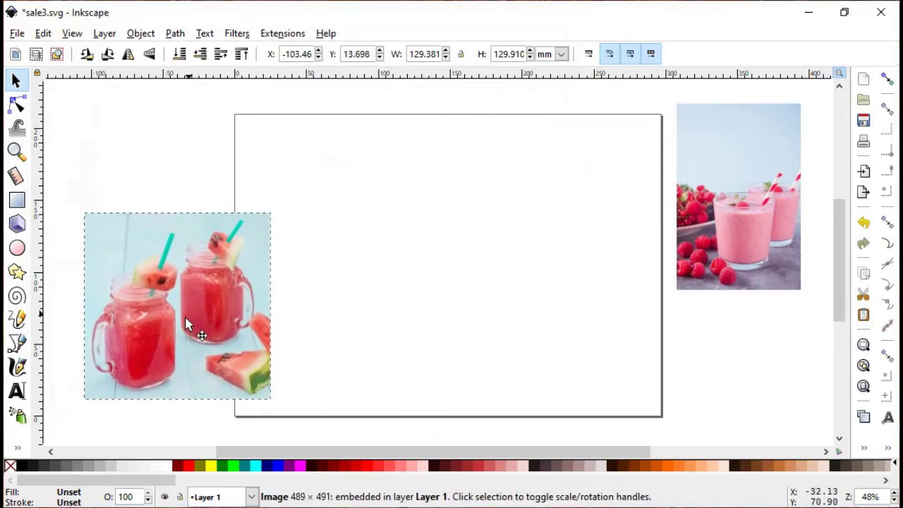
left_click(16, 201)
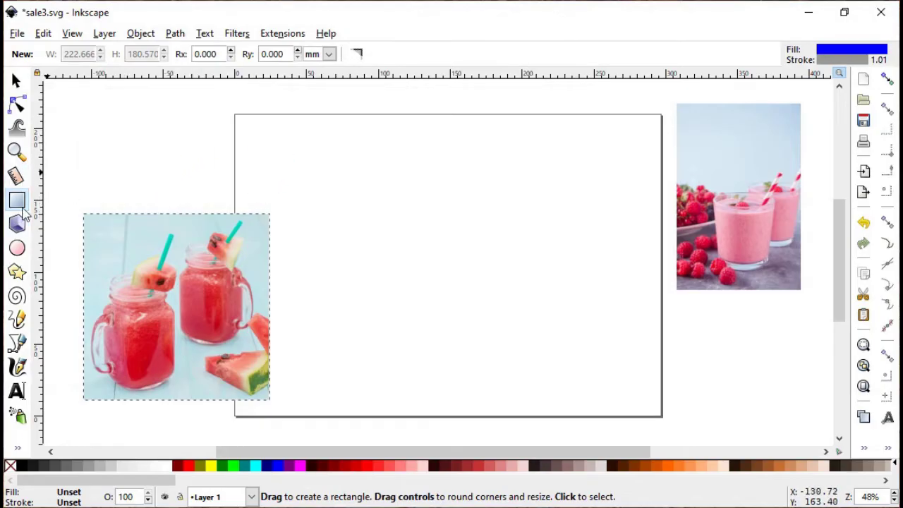
left_click(16, 247)
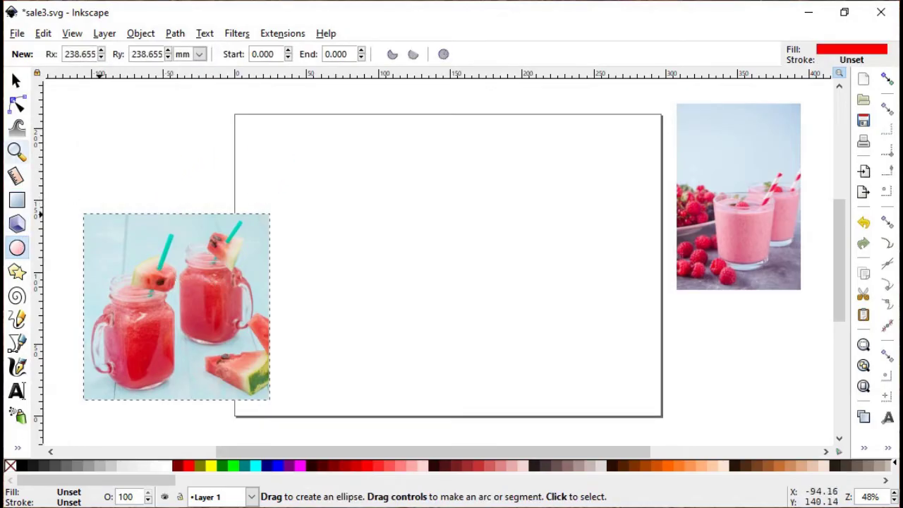
left_click(17, 81)
left_click_drag(119, 231, 319, 176)
- Draw a red circle about 136 mm across and move it over the watermelon drinks photo
left_click(17, 248)
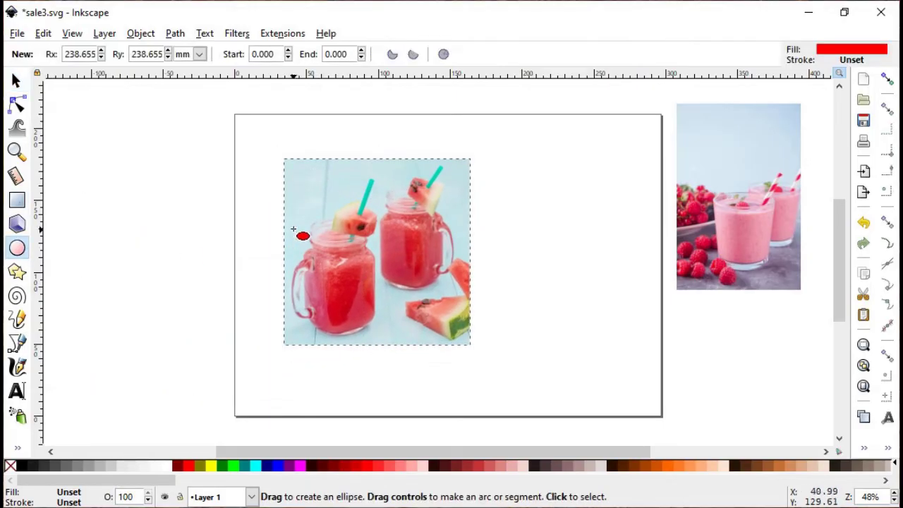
left_click_drag(384, 243, 472, 325)
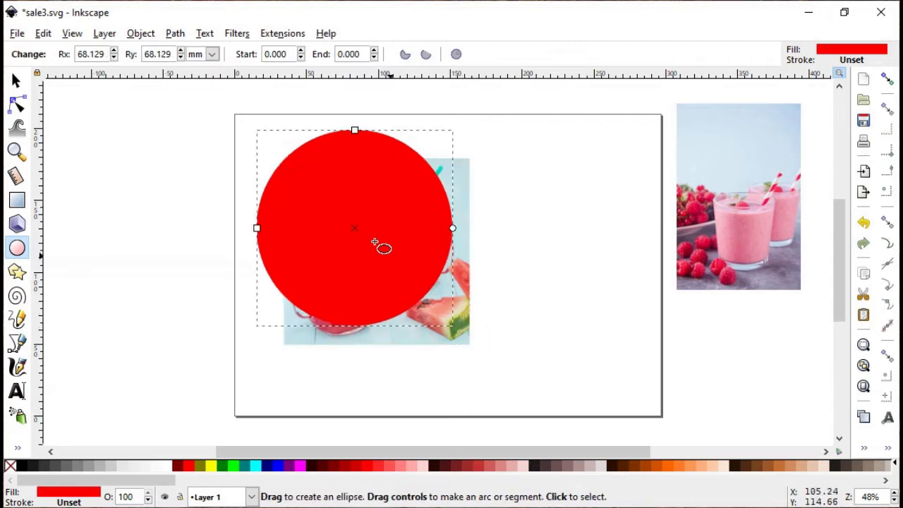
left_click(15, 80)
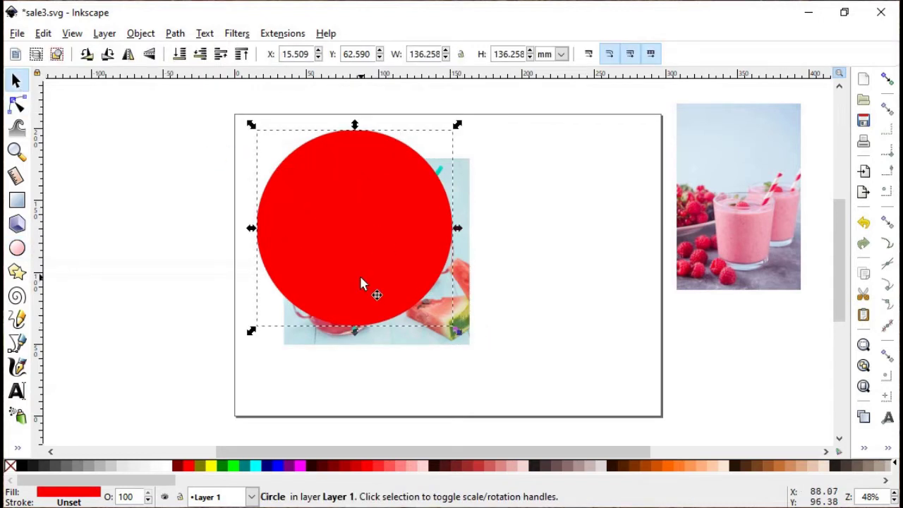
left_click_drag(361, 281, 385, 311)
- Shrink the red circle to about 123 by 124 mm and nudge it up so it fits inside the watermelon photo
left_click(458, 342)
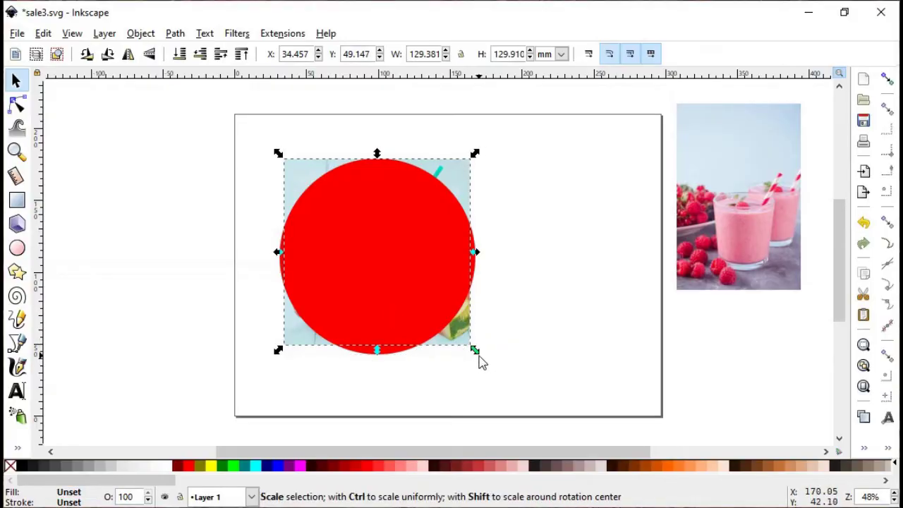
left_click(423, 289)
key("Escape")
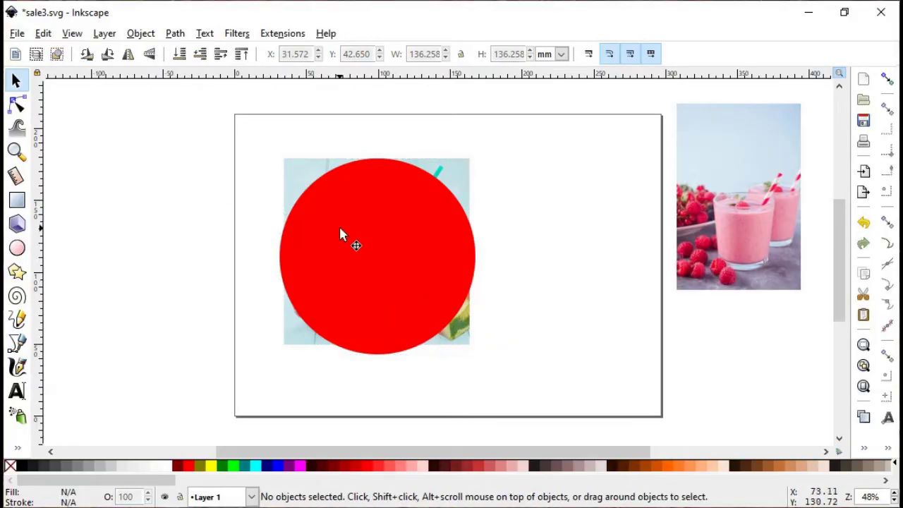
left_click(340, 232)
left_click_drag(482, 364, 473, 356)
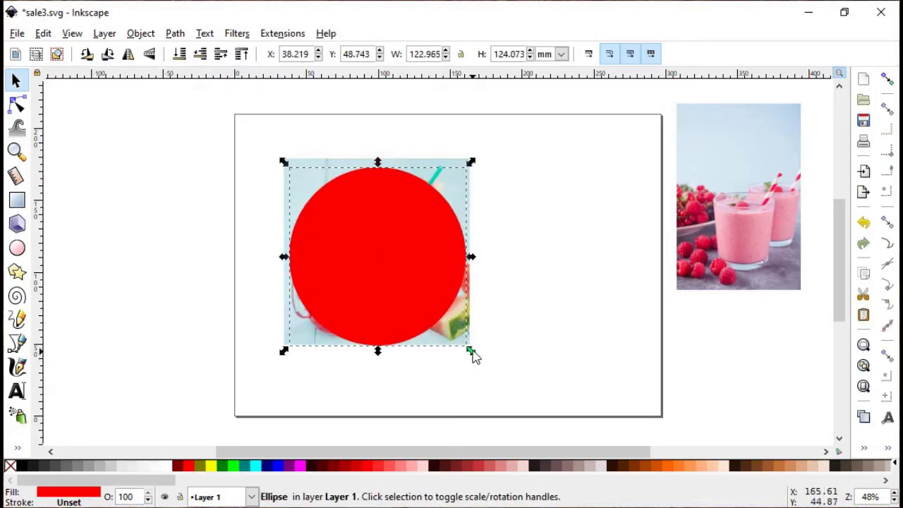
left_click(512, 216)
left_click_drag(410, 237, 410, 232)
- Clip the watermelon photo to the circle and move the clipped image to the lower left of the page
left_click(459, 176, "shift")
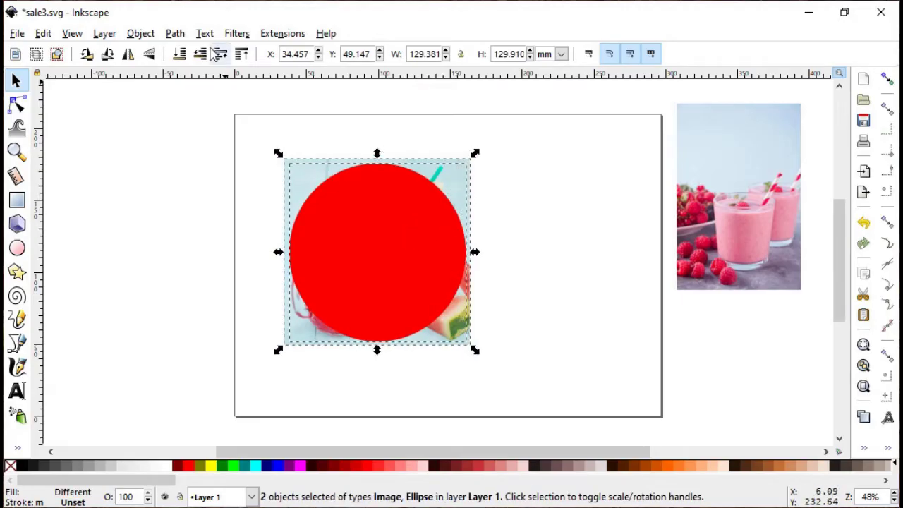
left_click(140, 33)
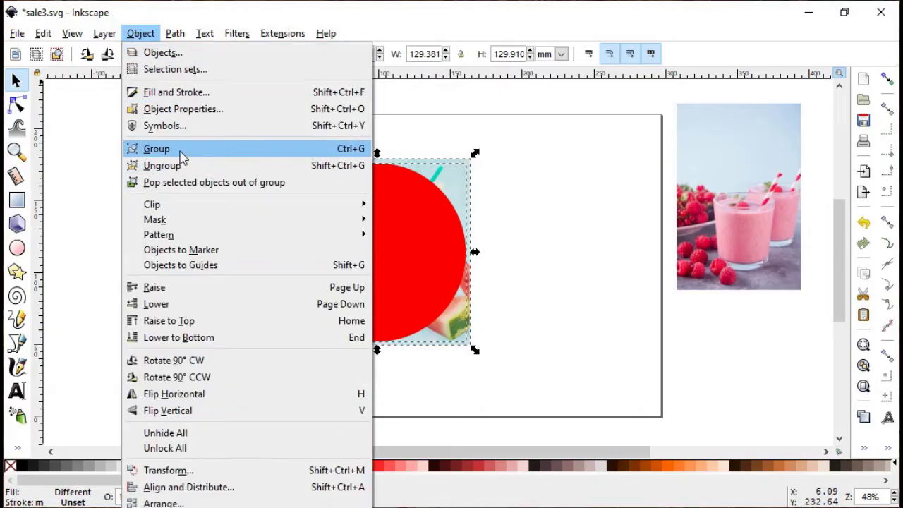
mouse_move(117, 33)
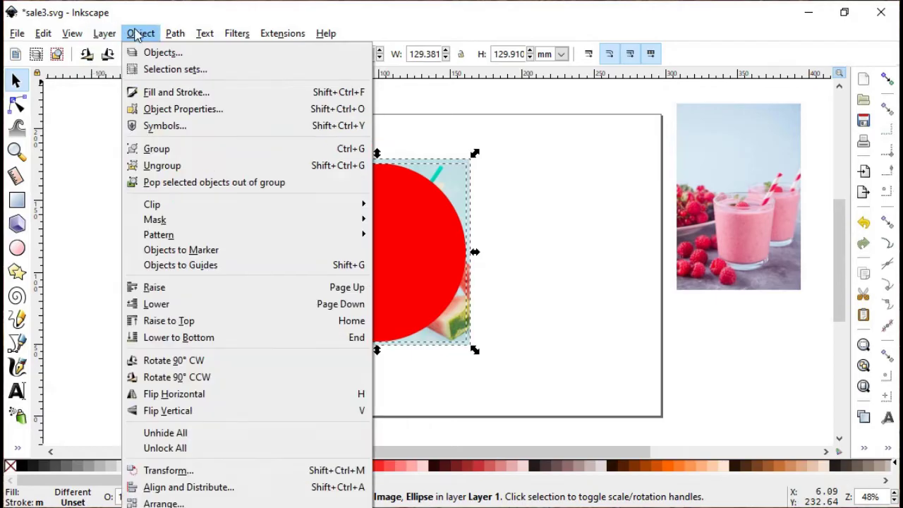
mouse_move(209, 206)
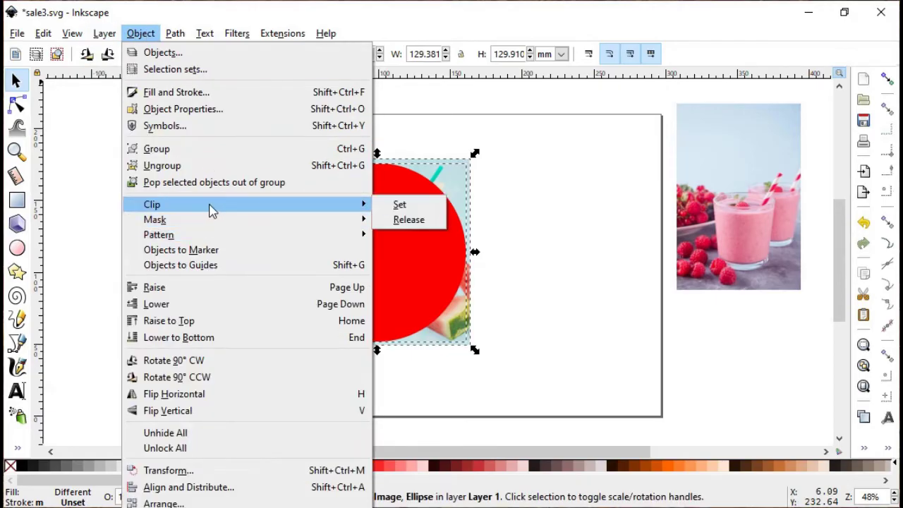
left_click(399, 205)
left_click(497, 295)
left_click_drag(413, 282, 385, 337)
- Move the raspberry smoothie photo onto the right half of the page and enlarge it to about 110 by 166 mm
left_click_drag(746, 242, 534, 268)
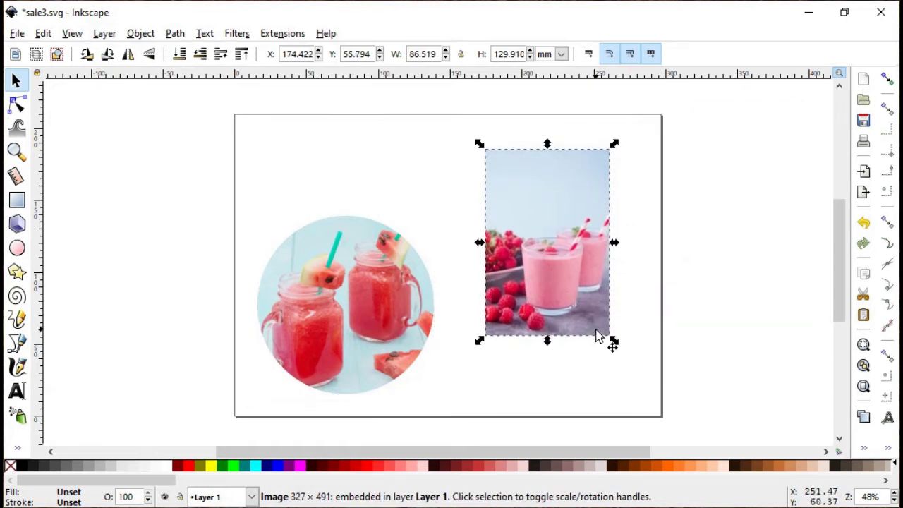
left_click_drag(612, 341, 665, 397)
left_click(270, 117)
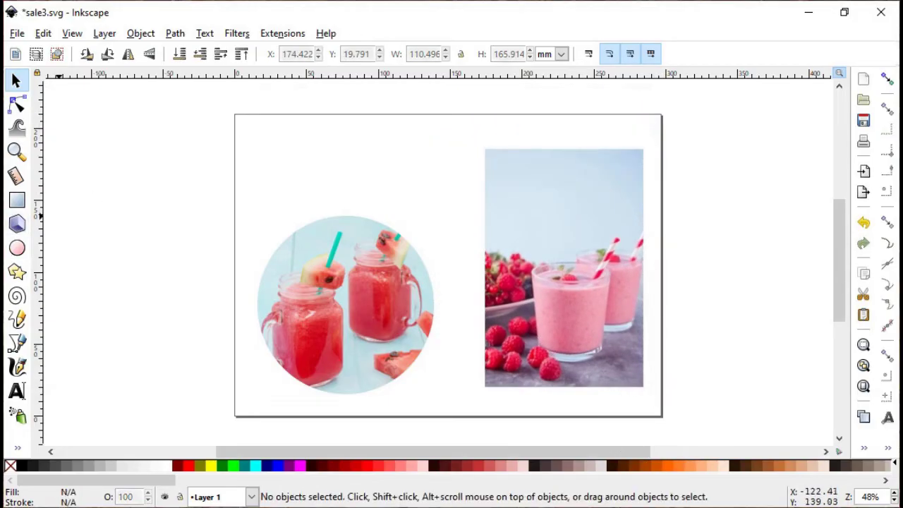
- Draw a red circle over the smoothie photo, scale it to about 100 mm across and move it over the glasses
left_click(17, 248)
left_click_drag(548, 291, 624, 389)
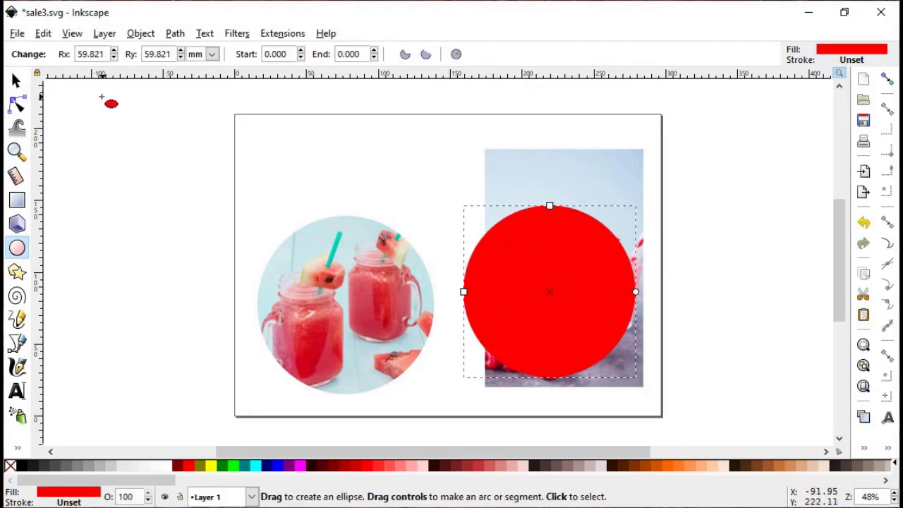
left_click(16, 79)
left_click_drag(642, 385, 623, 381)
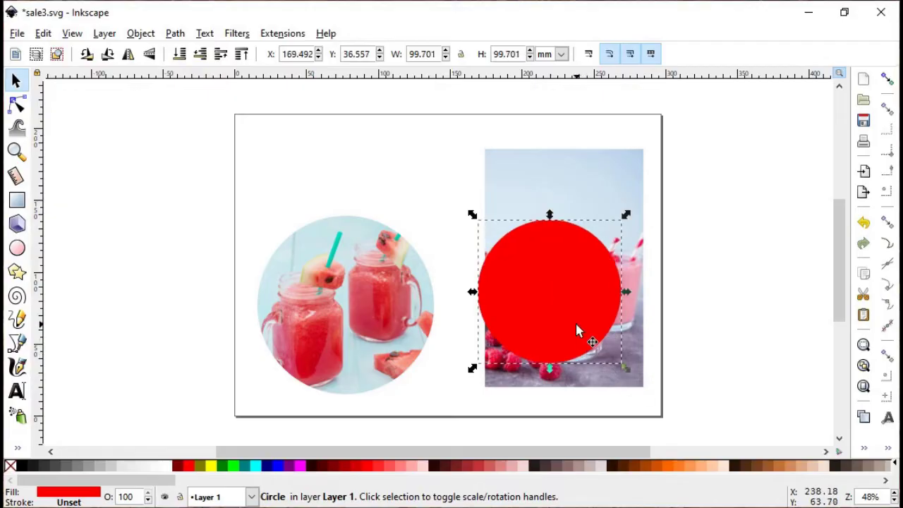
left_click_drag(575, 321, 595, 327)
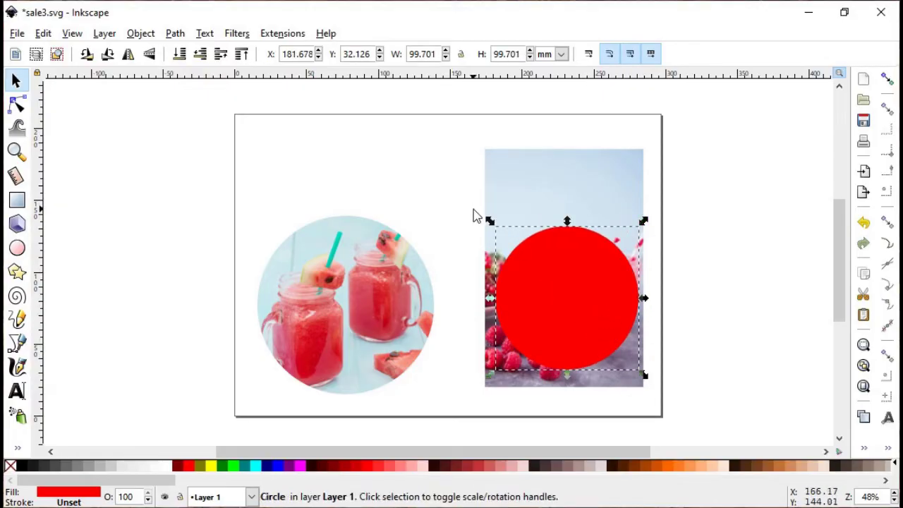
- Resize the red circle to about 105 mm across and position it within the smoothie photo's side edges
left_click_drag(490, 222, 481, 218)
left_click(715, 308)
left_click_drag(590, 303, 584, 281)
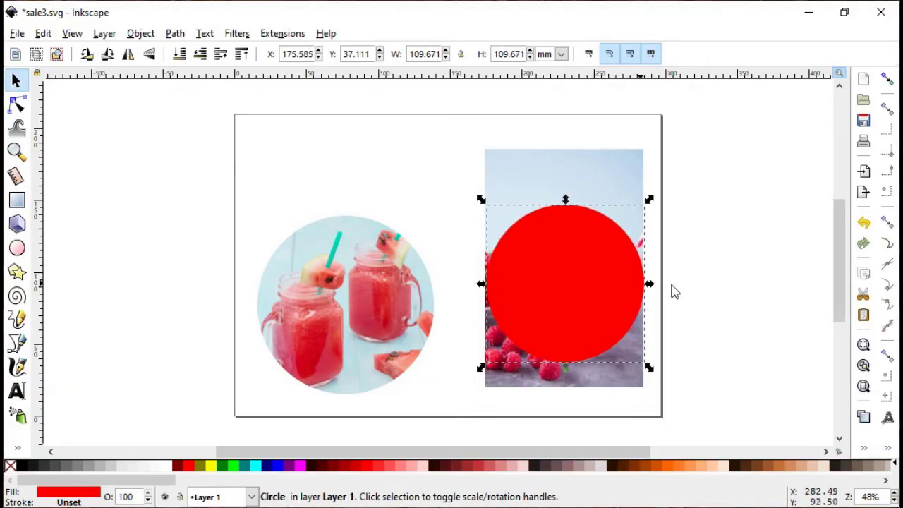
left_click_drag(649, 369, 647, 374)
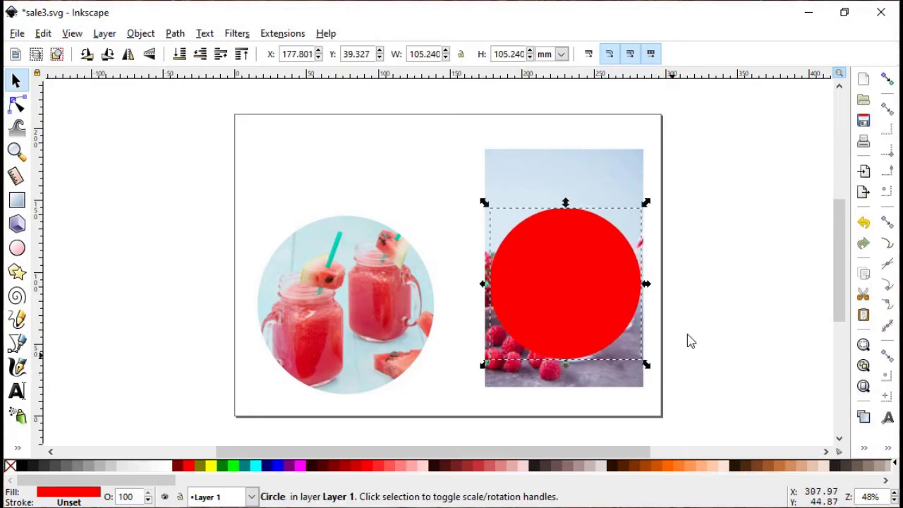
left_click(690, 340)
left_click_drag(583, 295, 584, 307)
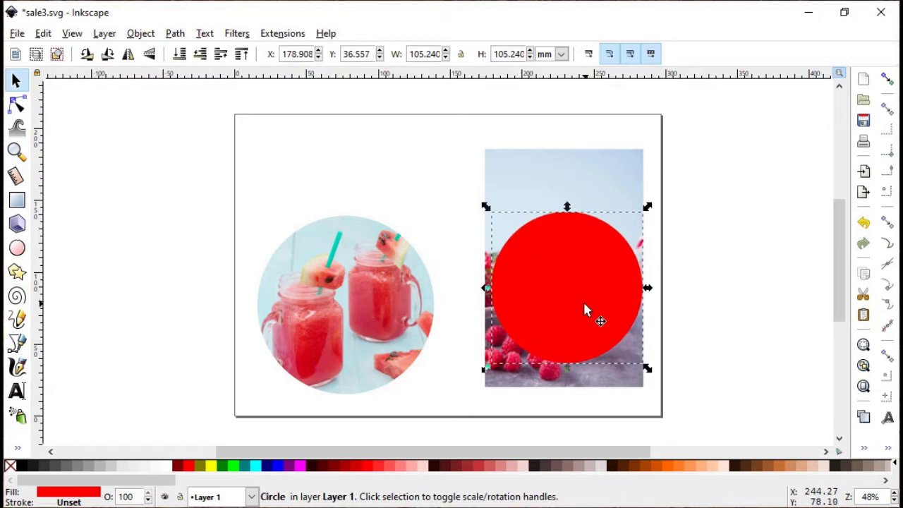
- Clip the raspberry smoothie photo to the red circle
left_click(557, 188, "shift")
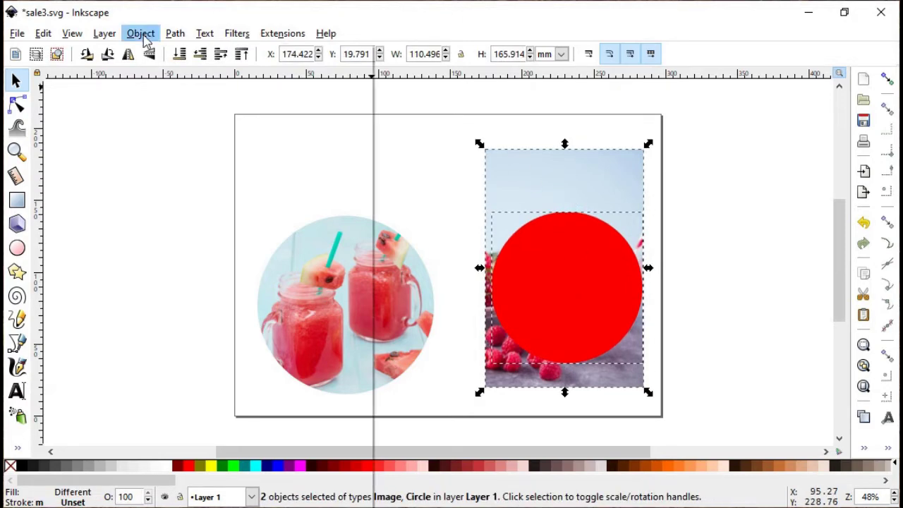
left_click(143, 34)
mouse_move(199, 206)
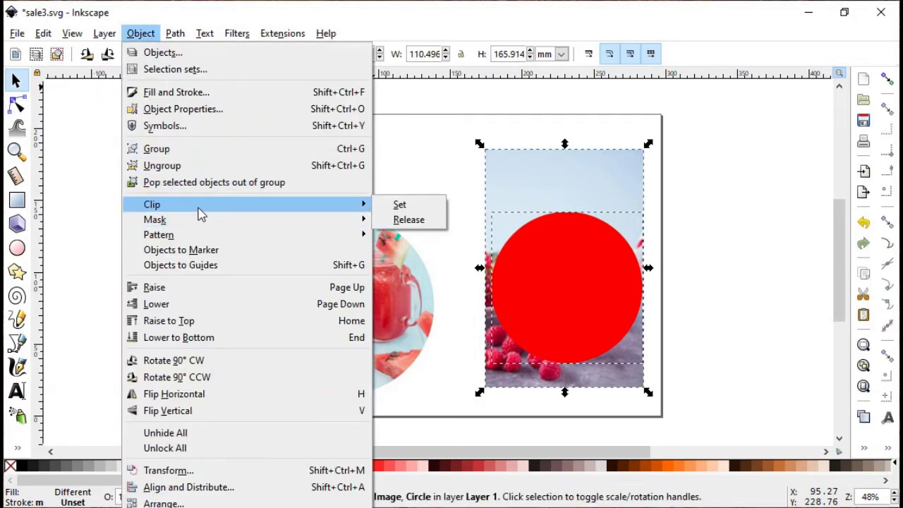
left_click(399, 204)
left_click(656, 336)
- Move the round smoothie image to the upper right of the page and shift the round watermelon image slightly down and left
left_click_drag(572, 303, 534, 210)
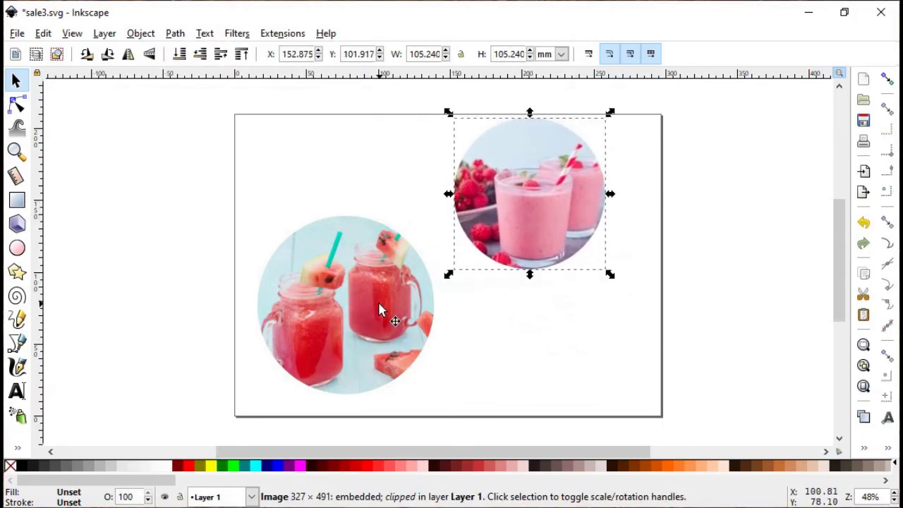
left_click_drag(378, 301, 370, 315)
left_click_drag(479, 244, 505, 245)
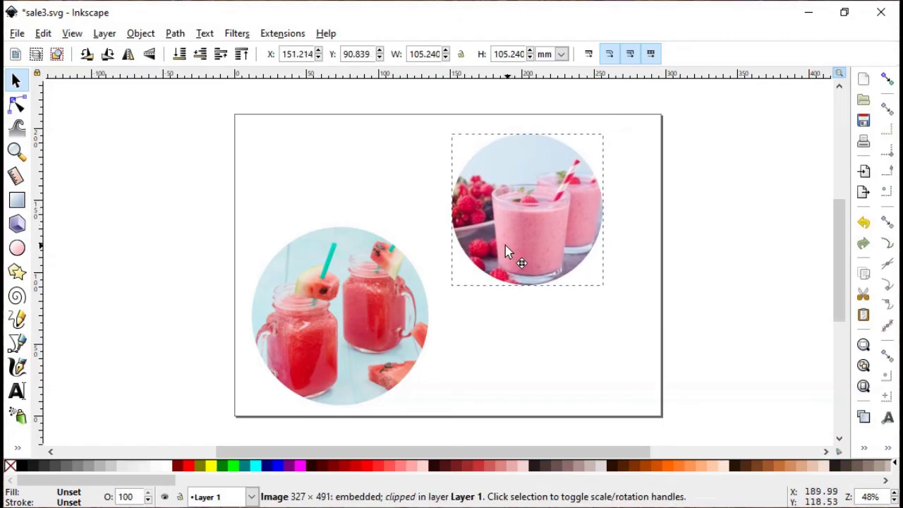
left_click(56, 209)
- Draw a blue rectangle about 233 by 179 mm over the two round images
left_click(17, 200)
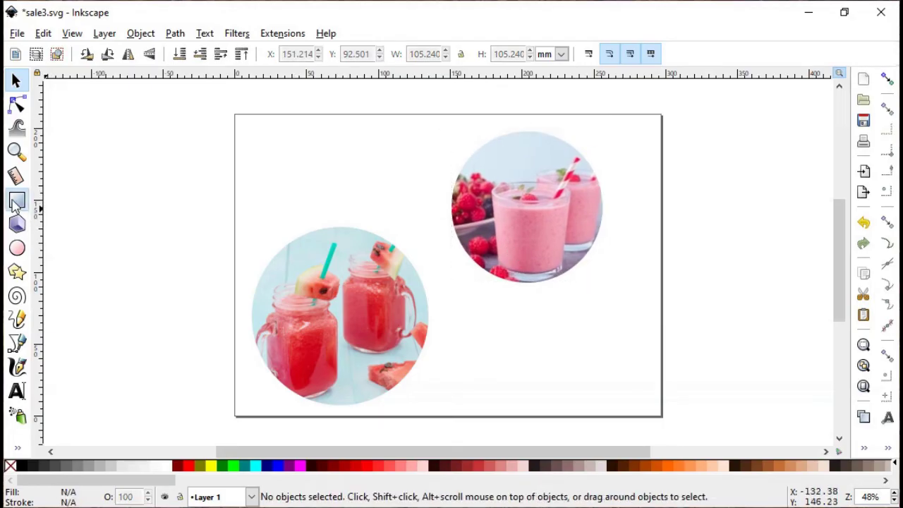
left_click_drag(250, 134, 585, 389)
left_click(619, 327)
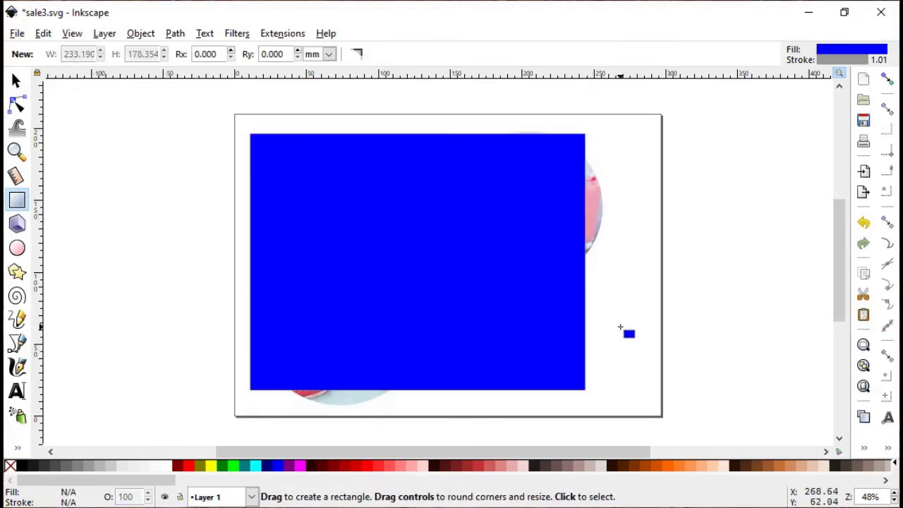
left_click(21, 82)
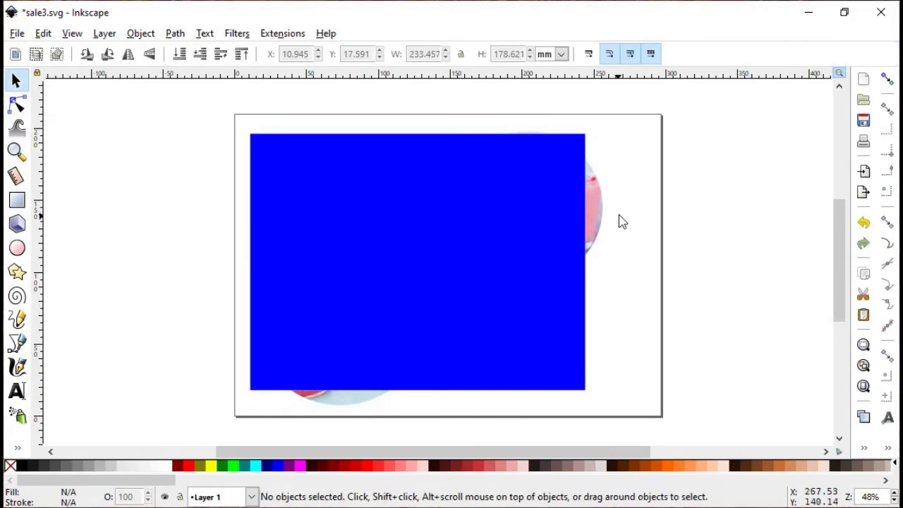
- Lower the blue rectangle to the bottom, behind both round images
left_click(573, 242)
left_click(141, 33)
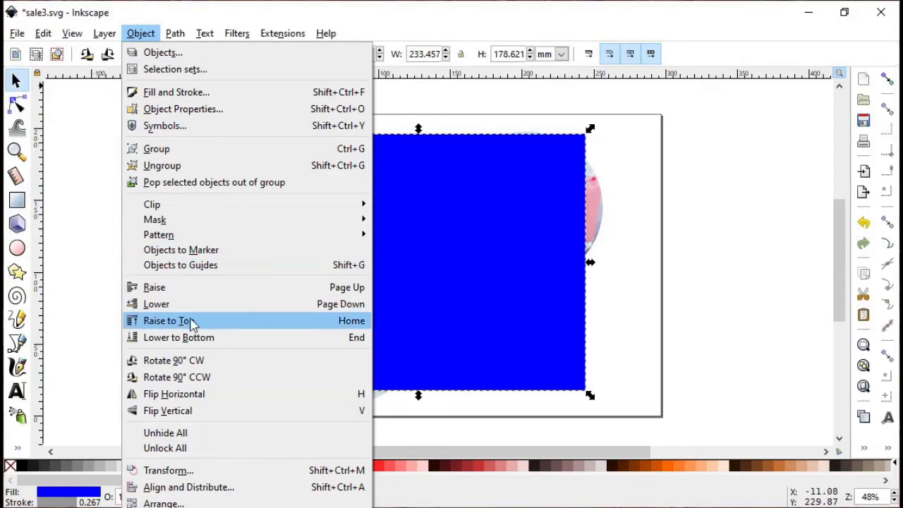
left_click(197, 338)
left_click(648, 263)
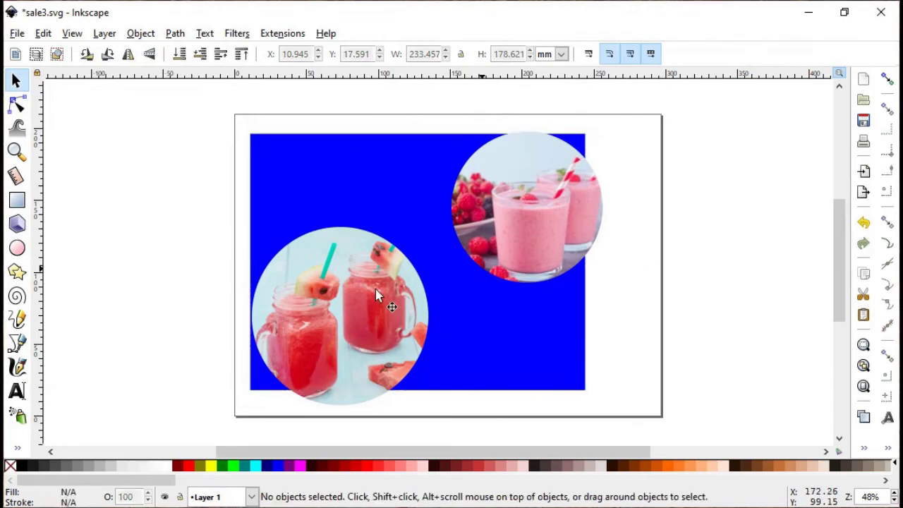
- Narrow the blue rectangle to about 219 mm and shift the round images so they overlap its lower-left and upper-right corners
left_click_drag(275, 334, 241, 343)
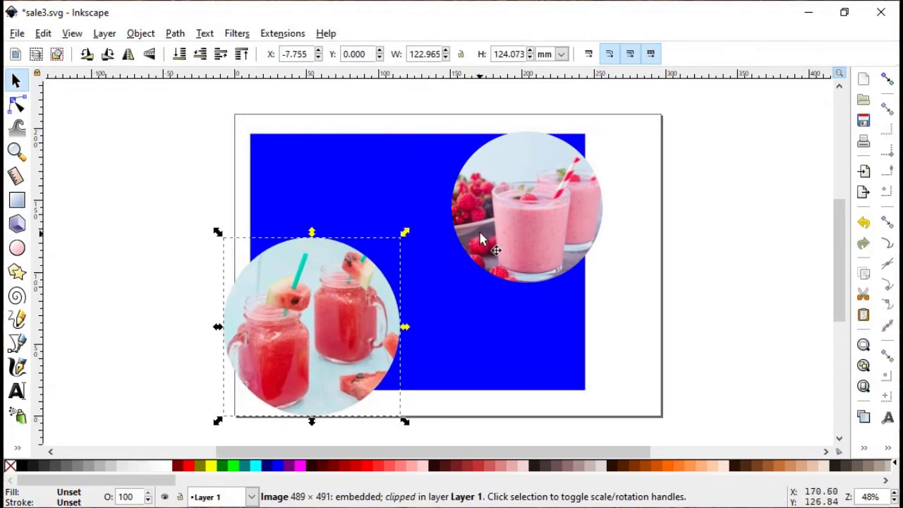
left_click(506, 320)
left_click_drag(588, 262, 571, 275)
left_click_drag(573, 227, 553, 197)
left_click(508, 322)
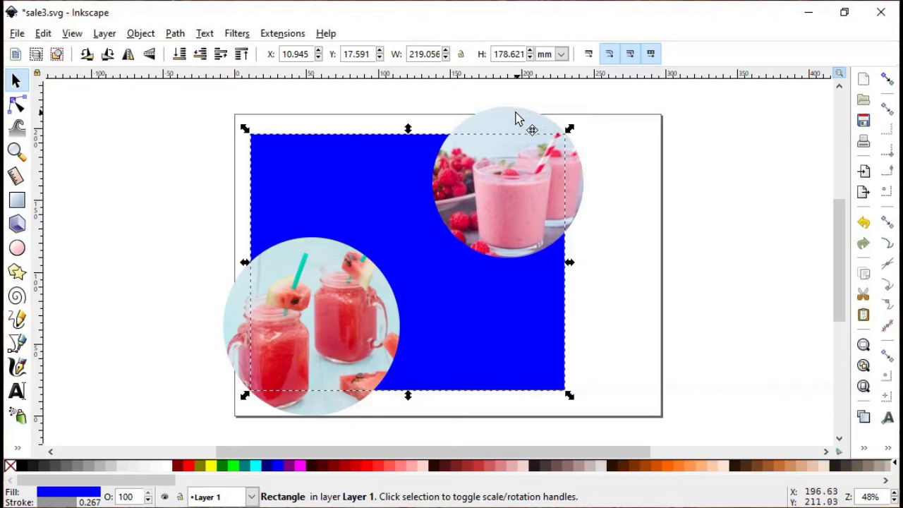
- Nudge the round smoothie image slightly down and group it with the round watermelon image
left_click_drag(516, 113, 516, 114)
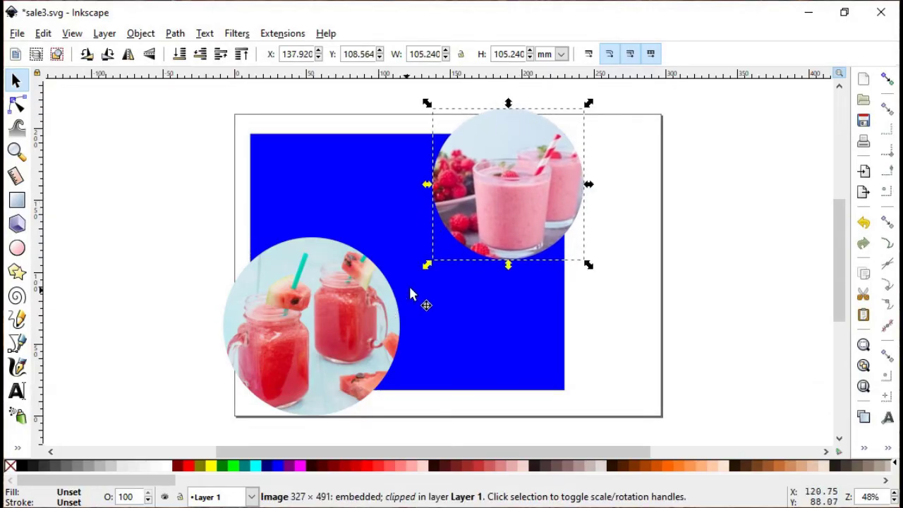
left_click(595, 316)
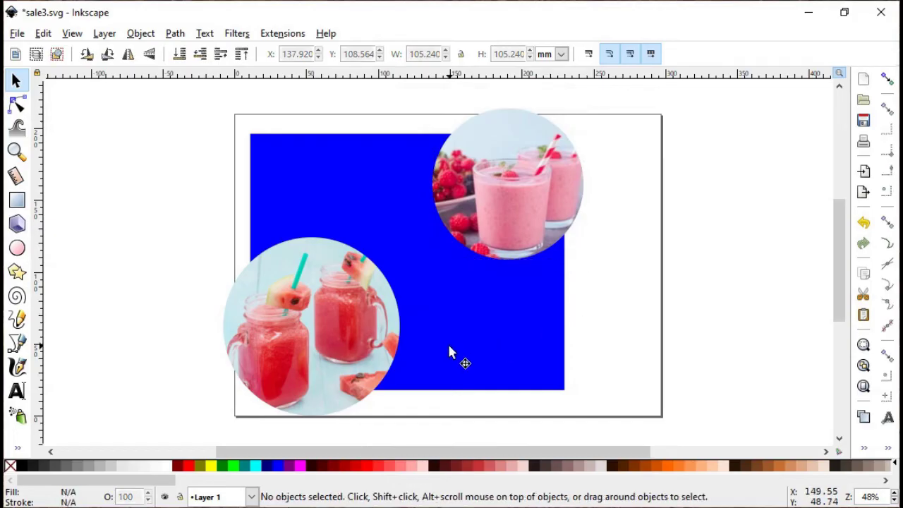
left_click(449, 344)
left_click(345, 334)
left_click(475, 200, "shift")
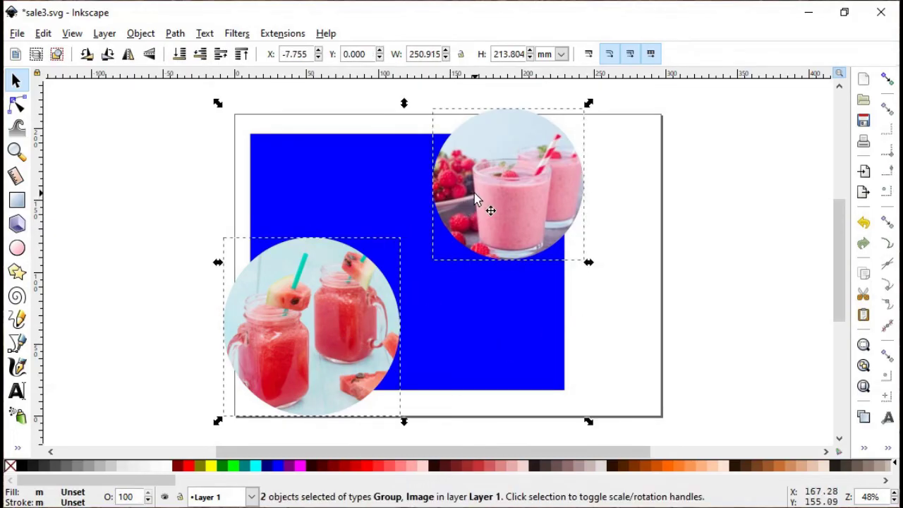
left_click(139, 35)
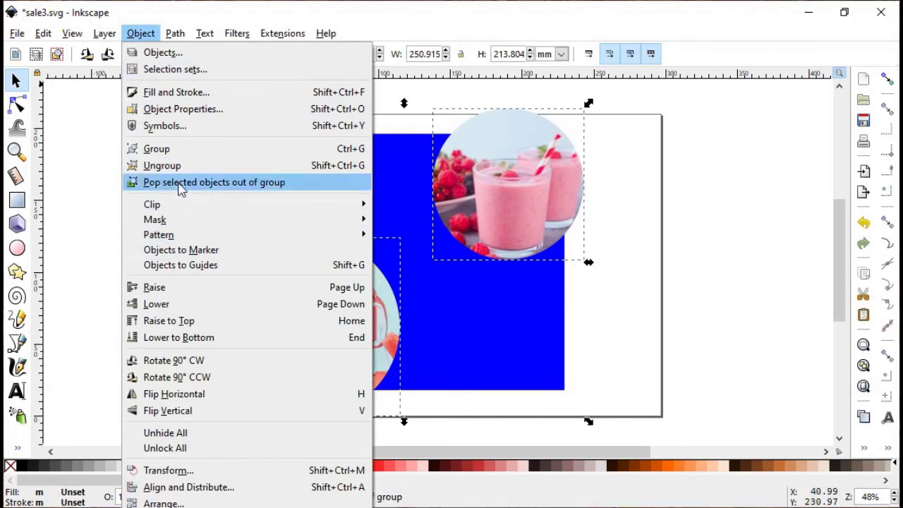
left_click(182, 150)
left_click(661, 298)
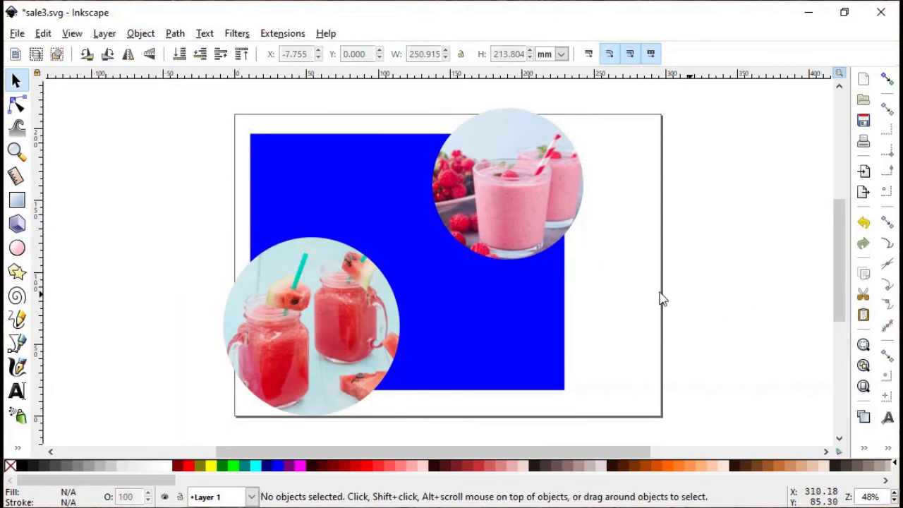
left_click_drag(393, 313, 434, 323)
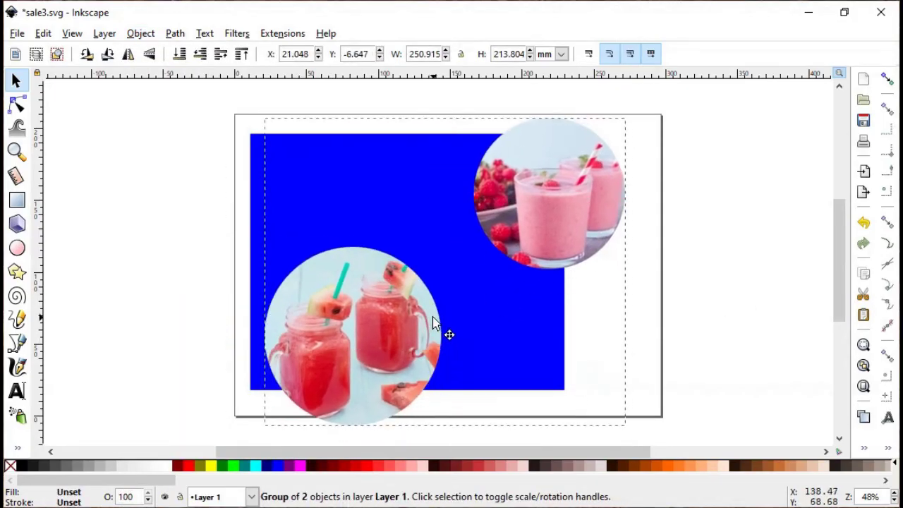
key("ctrl+z")
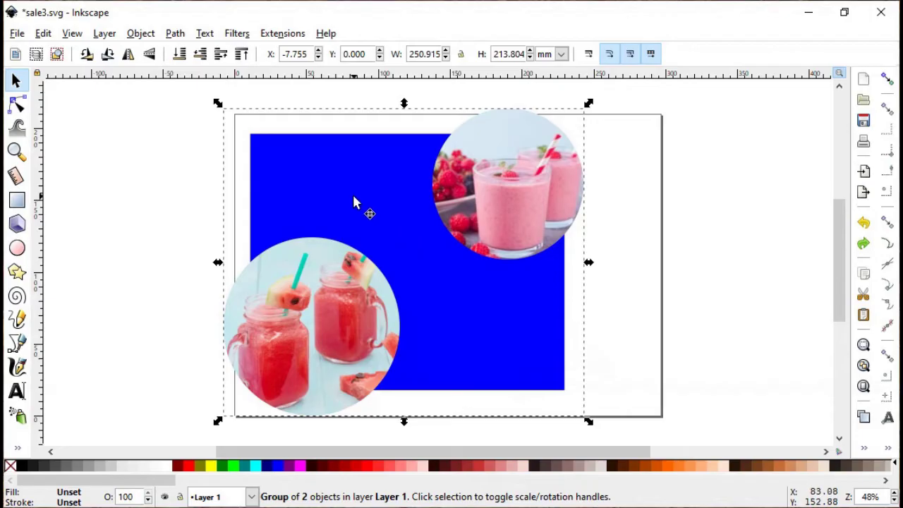
left_click(328, 180, "shift")
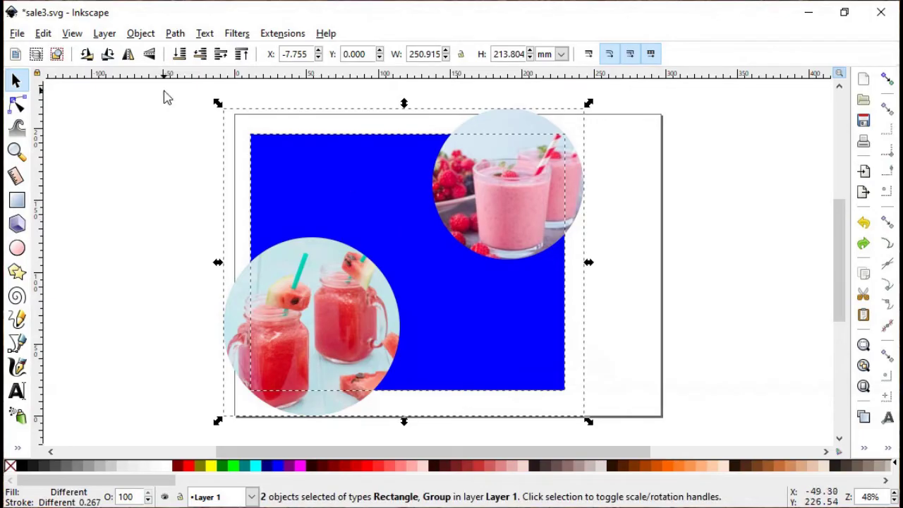
left_click(196, 108)
- Change the blue rectangle's fill to golden yellow (#FFD42A)
left_click(268, 164)
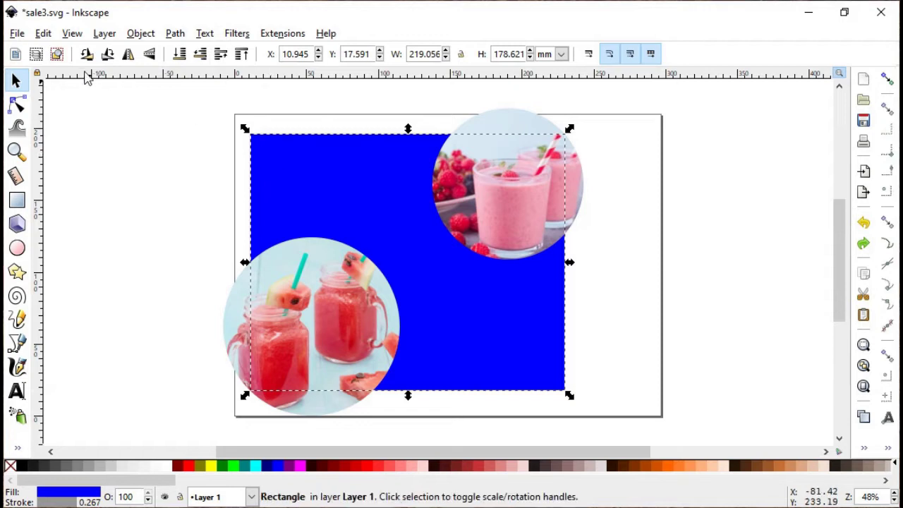
left_click(44, 33)
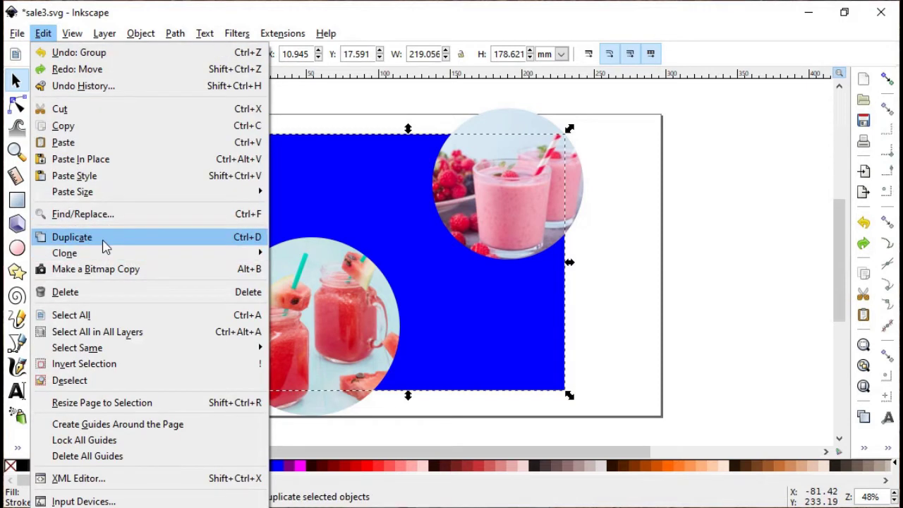
left_click(607, 382)
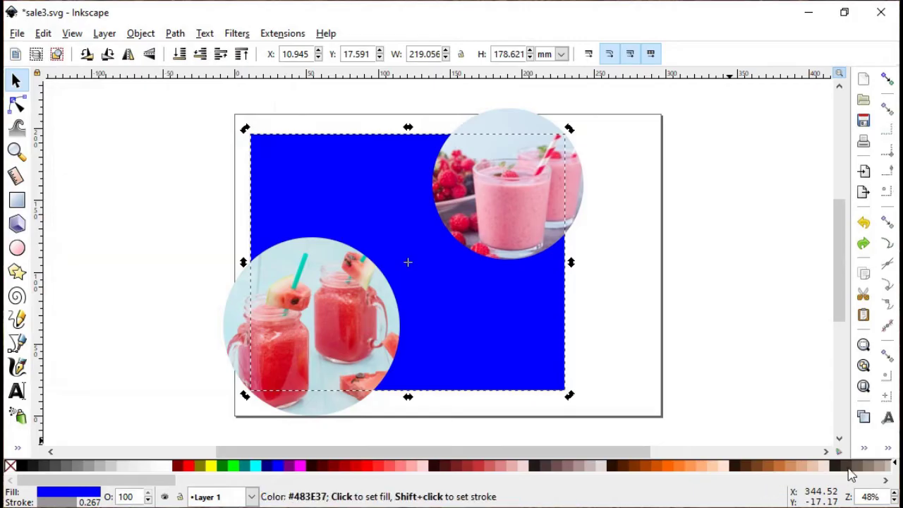
left_click(464, 367)
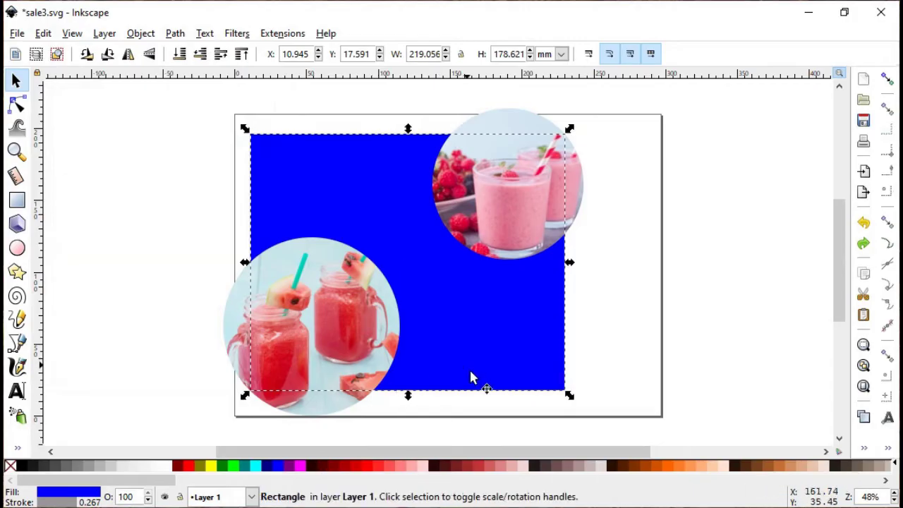
left_click(613, 409)
left_click(544, 383)
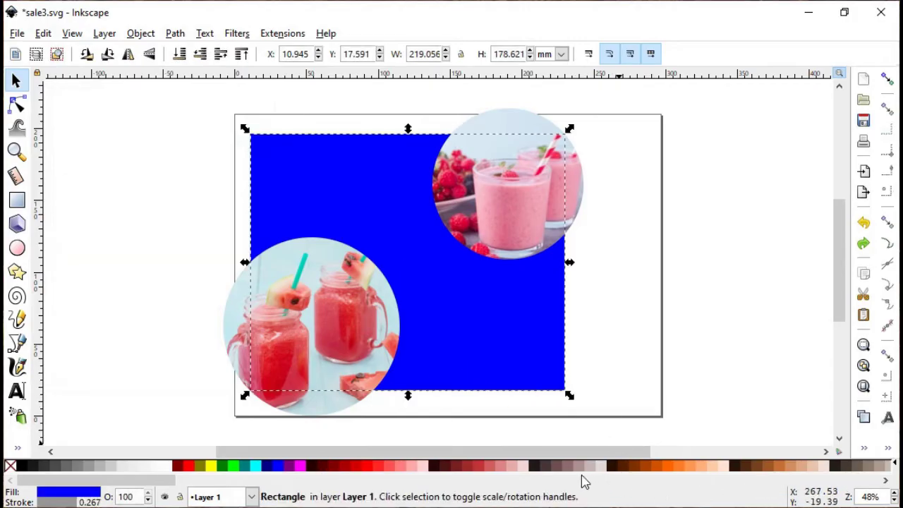
left_click(530, 480)
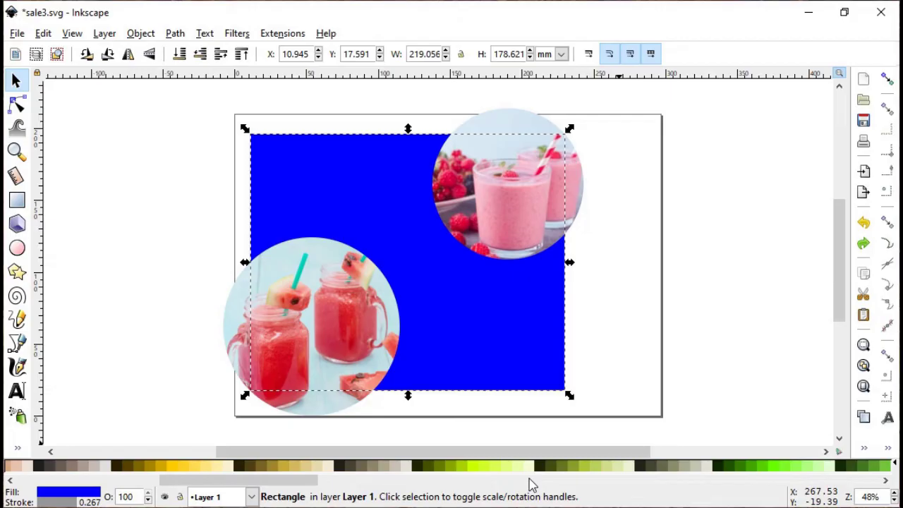
left_click(192, 468)
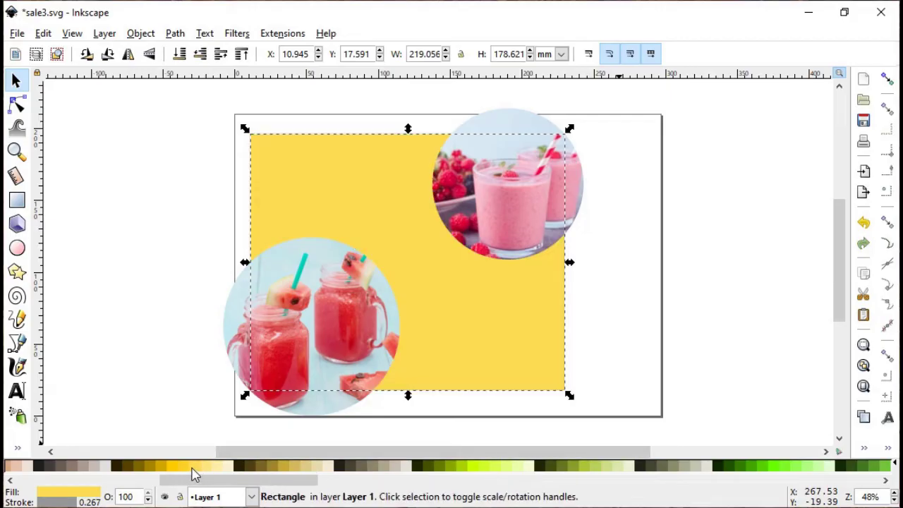
left_click(182, 471)
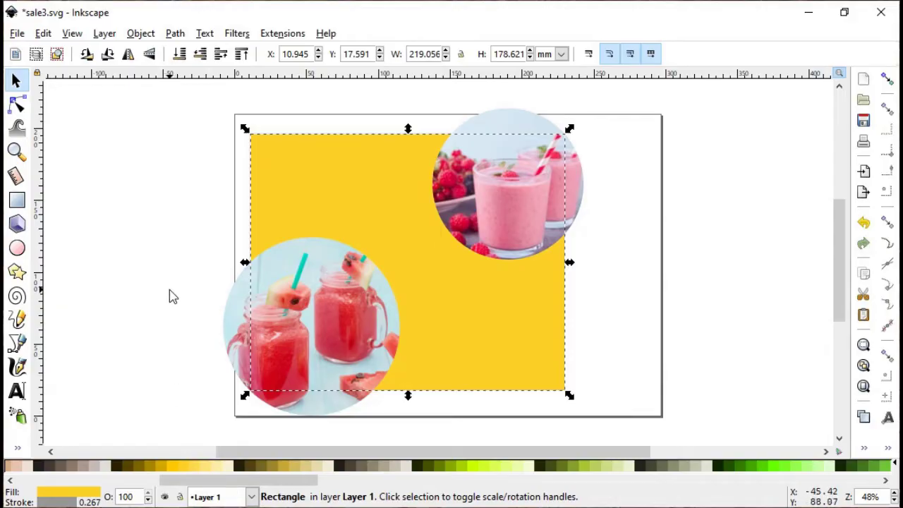
- Duplicate the yellow rectangle and clip the grouped round images to the copy
left_click(43, 33)
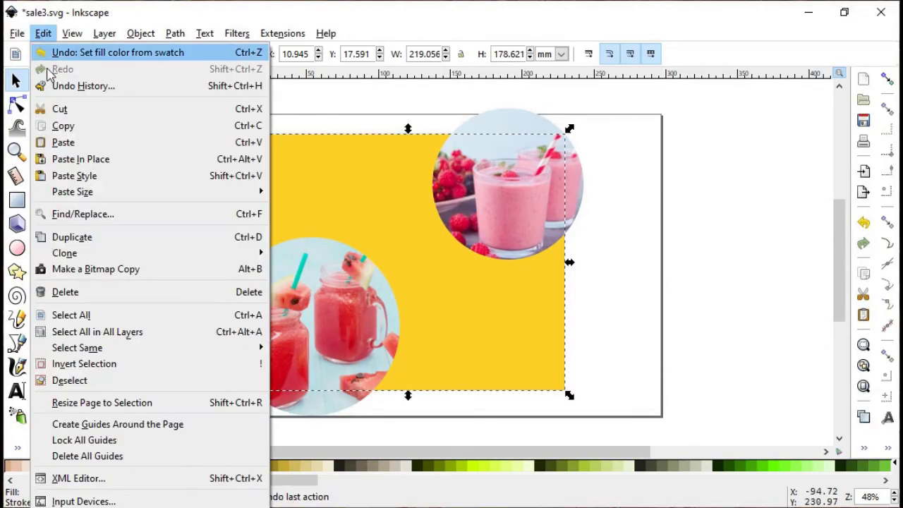
left_click(85, 237)
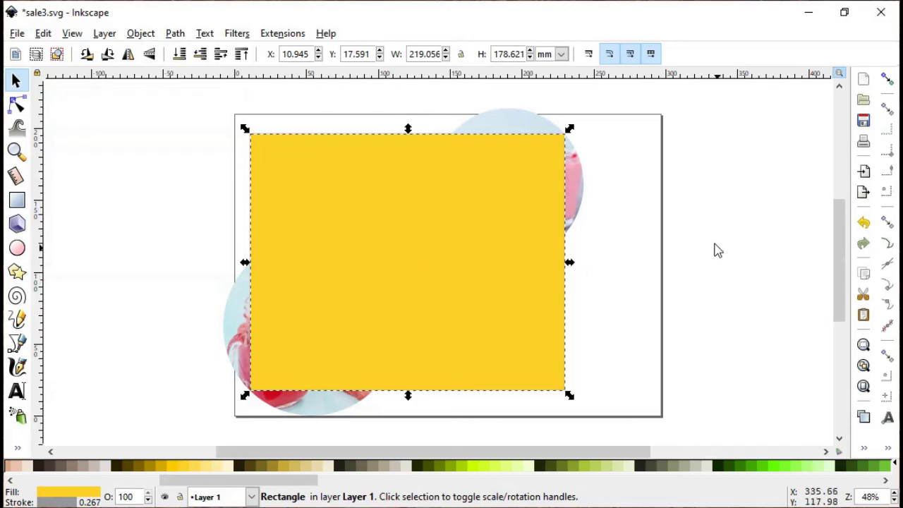
left_click(578, 185, "shift")
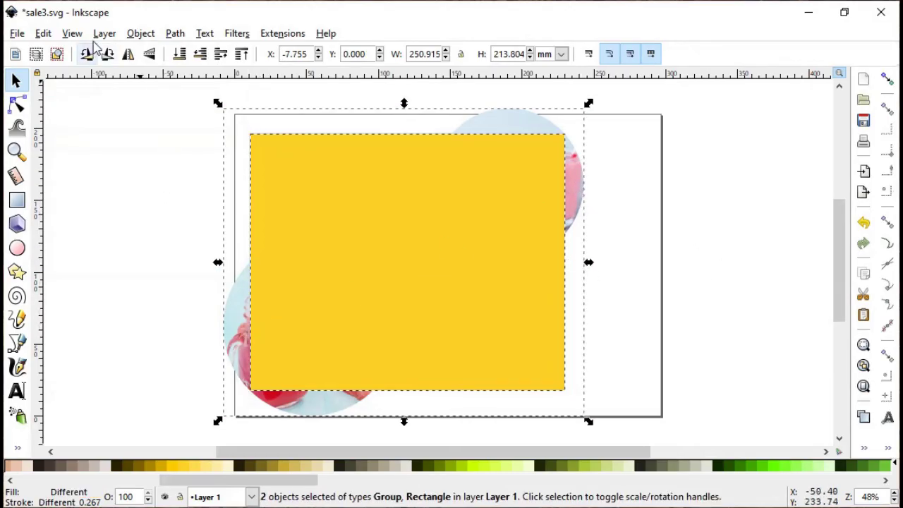
left_click(139, 33)
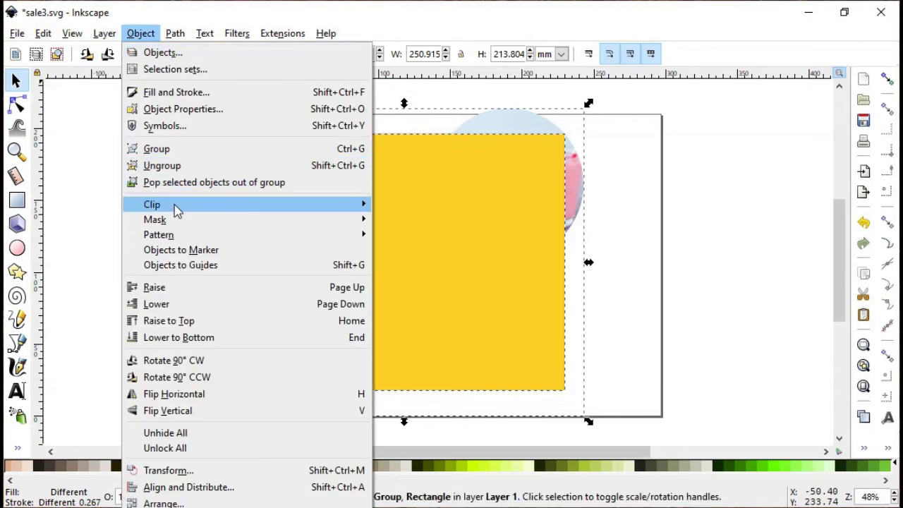
mouse_move(174, 205)
left_click(422, 205)
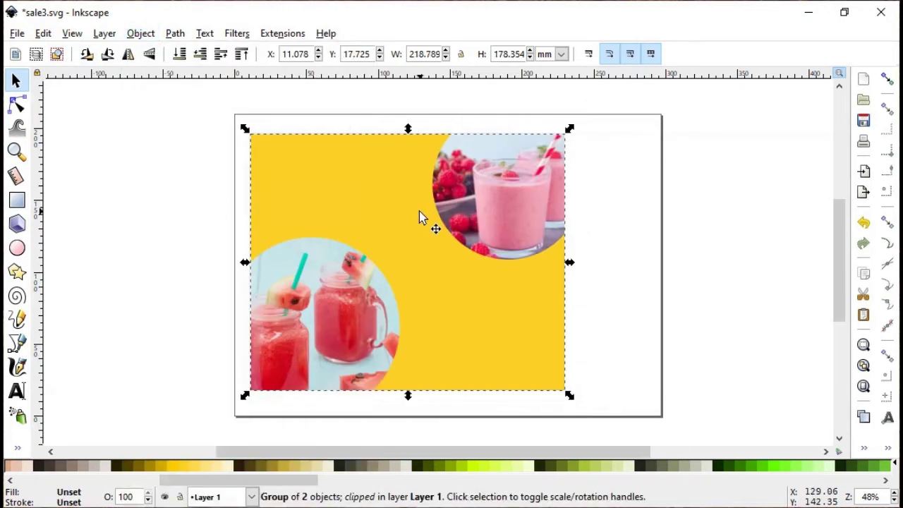
left_click(622, 264)
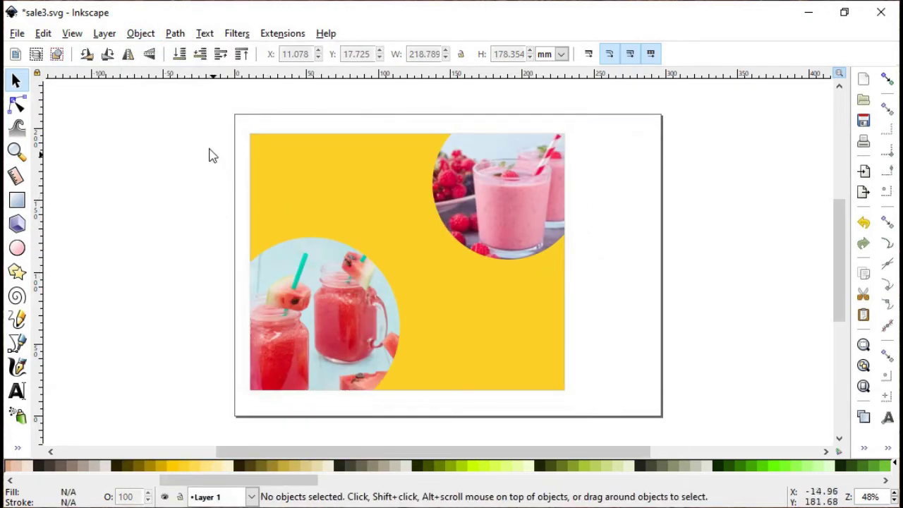
- Move the yellow rectangle and the clipped images together to the right, to about the middle of the page
left_click_drag(214, 103, 592, 399)
left_click_drag(508, 348, 549, 347)
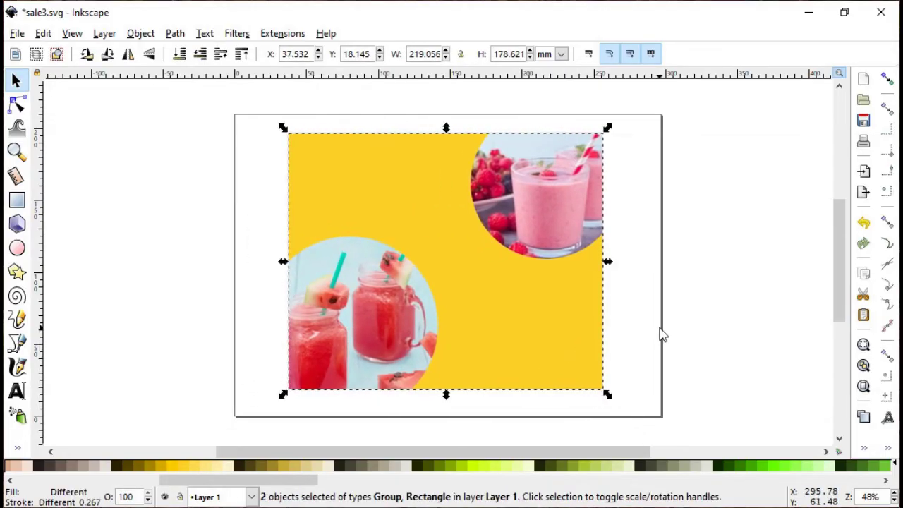
left_click(660, 329)
- Draw a 12-cornered star about 80 mm wide and place it inside the yellow rectangle's upper-left area
left_click(17, 272)
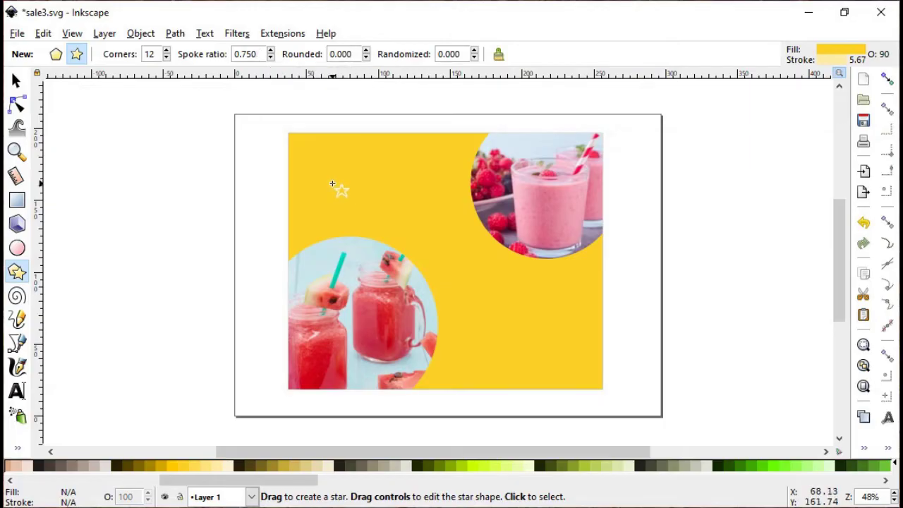
left_click_drag(332, 183, 372, 223)
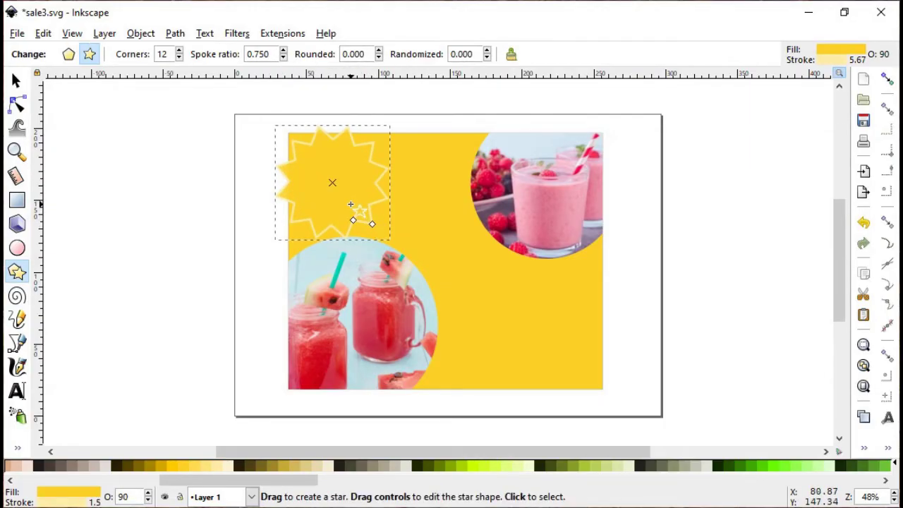
left_click(15, 81)
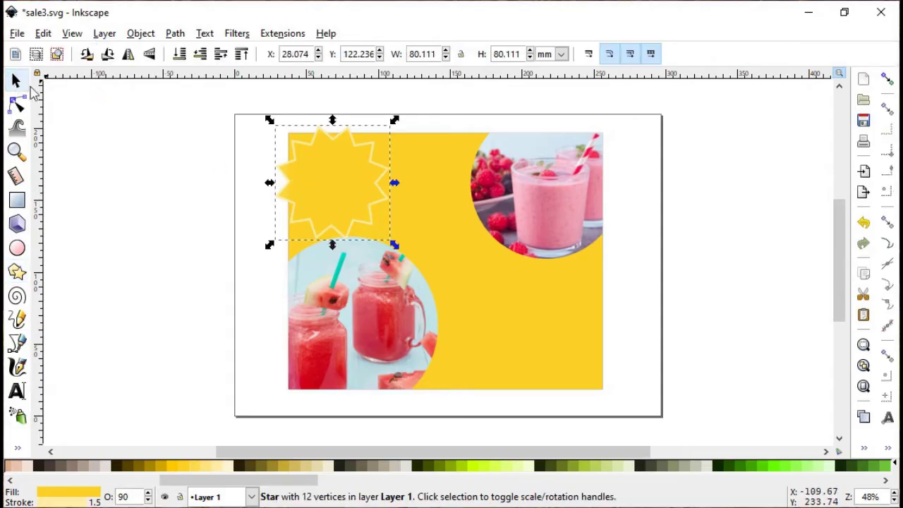
left_click_drag(308, 187, 344, 215)
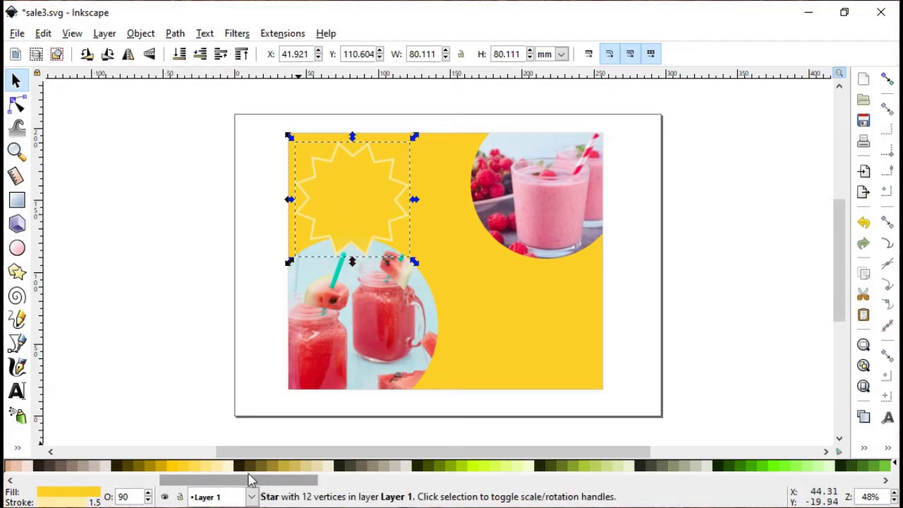
- Fill the star with pale yellow, then fine-tune its placement and size to about 78 by 80 mm
left_click(192, 467)
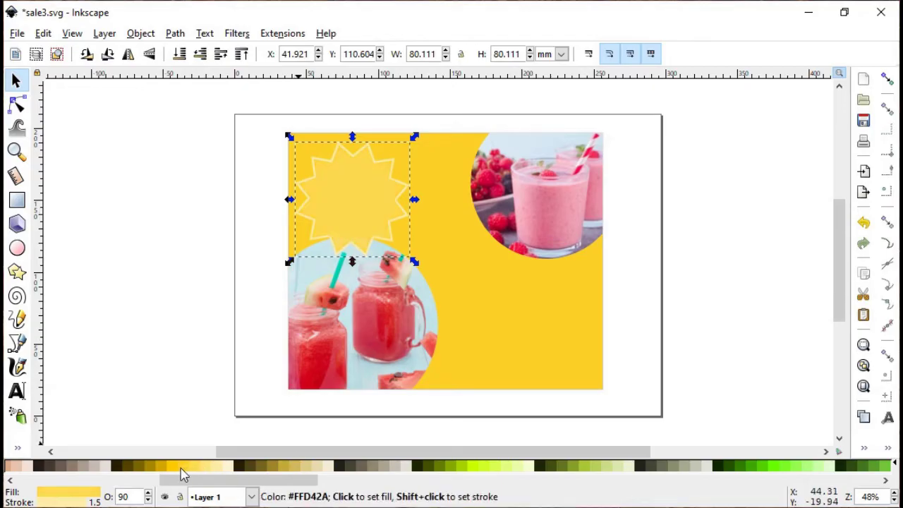
left_click(207, 470)
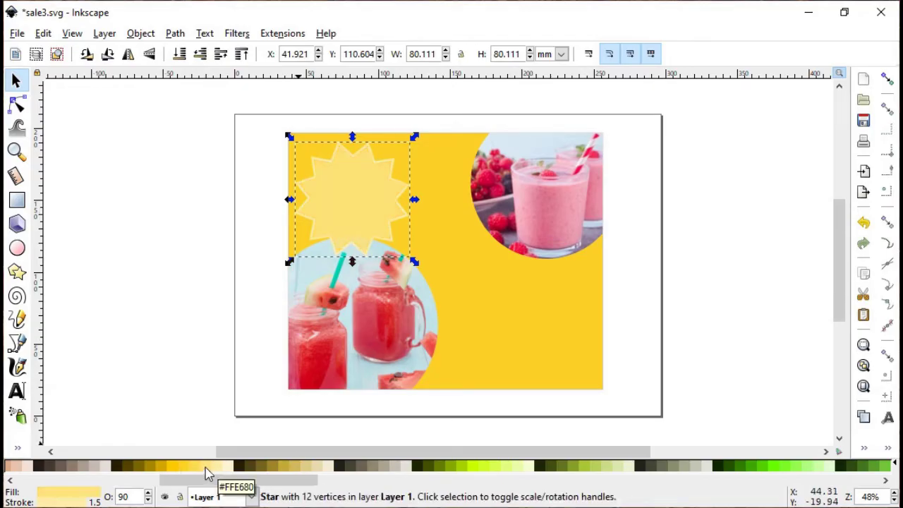
left_click(213, 468)
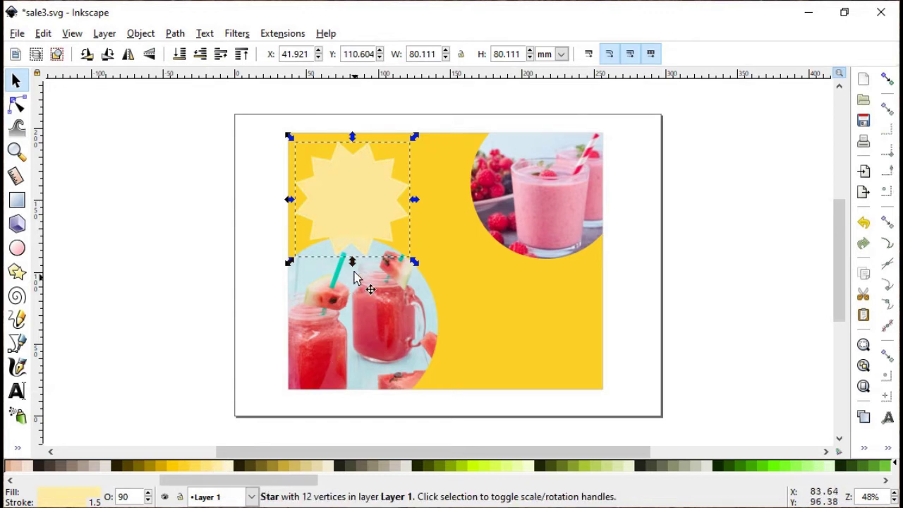
left_click_drag(356, 216, 362, 210)
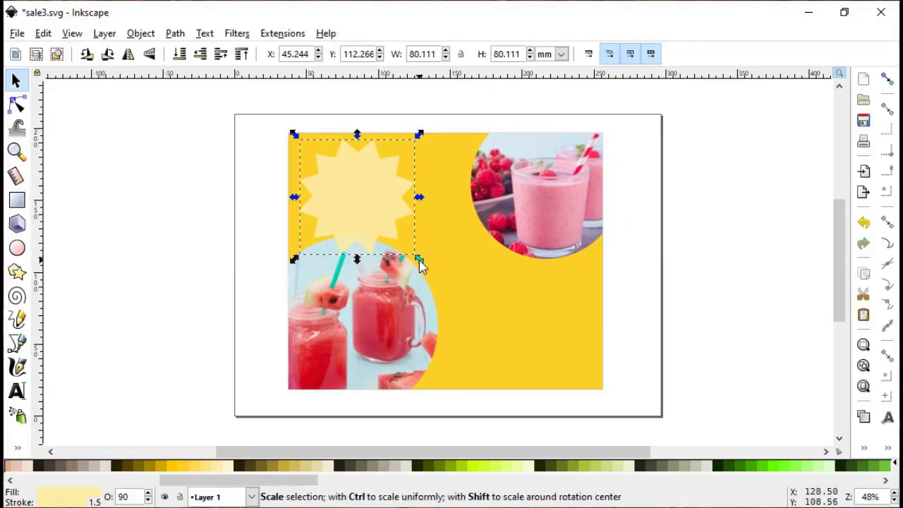
mouse_move(419, 261)
left_mouse_down()
mouse_move(425, 268)
mouse_move(416, 259)
left_mouse_up()
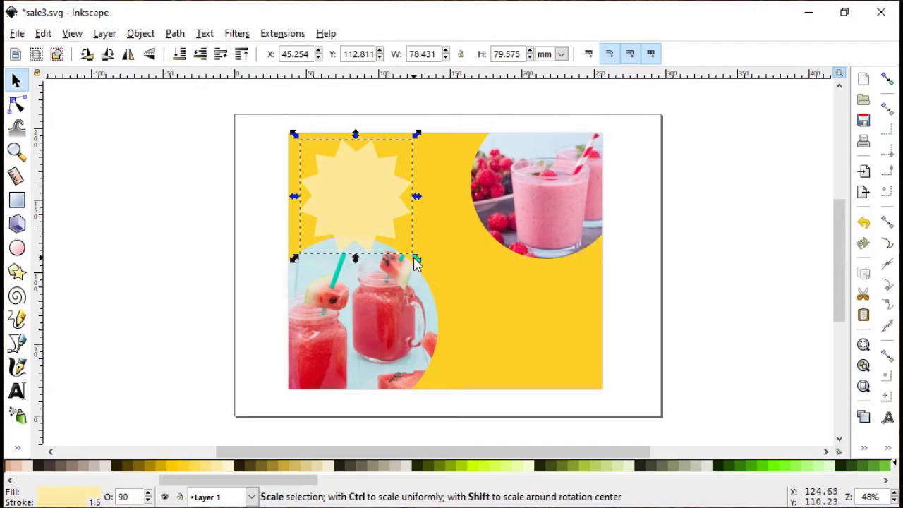
left_click(511, 228)
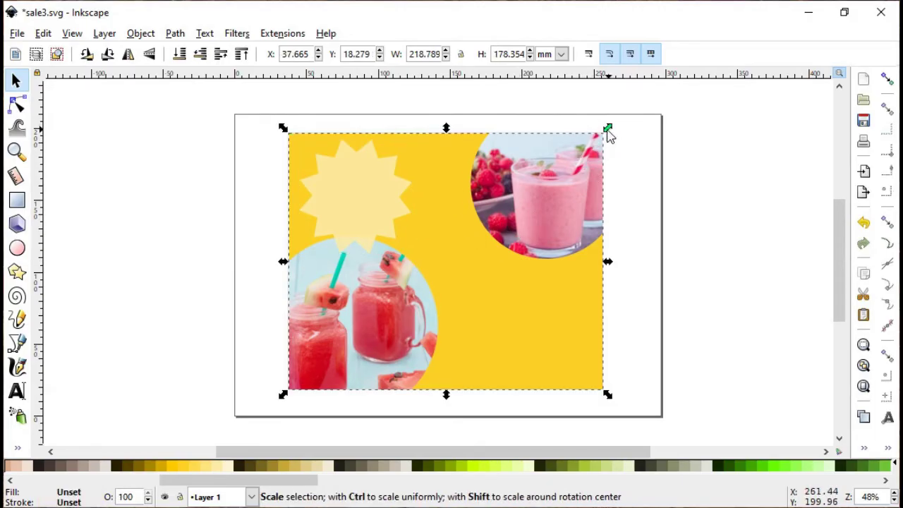
left_click_drag(608, 132, 591, 137)
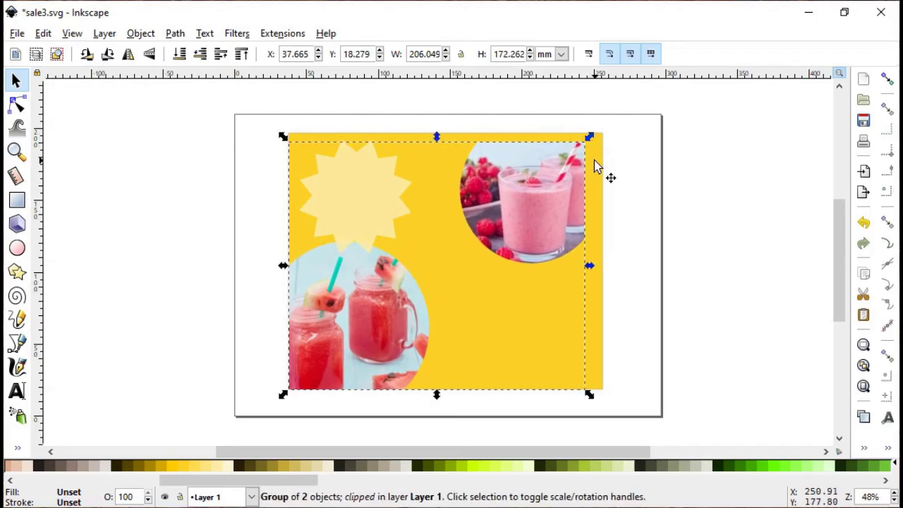
key("ctrl+z")
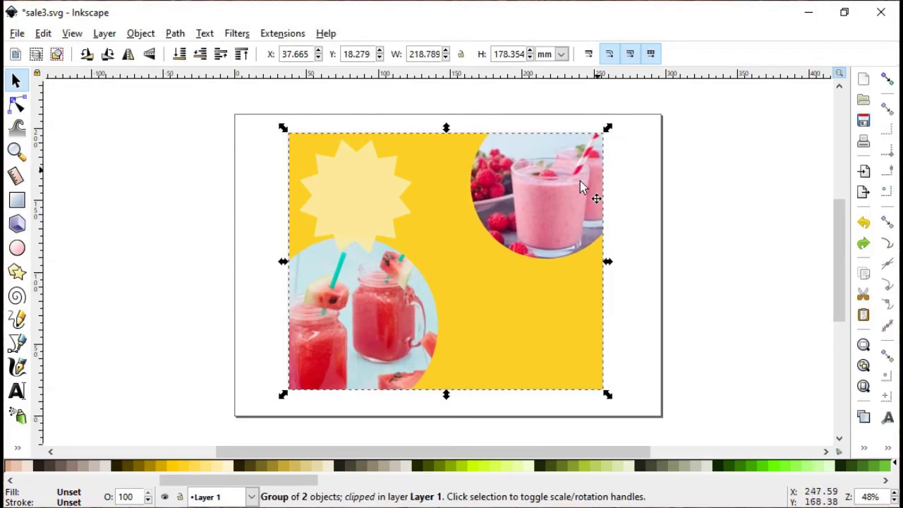
- Scale the yellow rectangle and the clipped image group down together slightly, keeping the lower-left corner in place
left_click(526, 314, "shift")
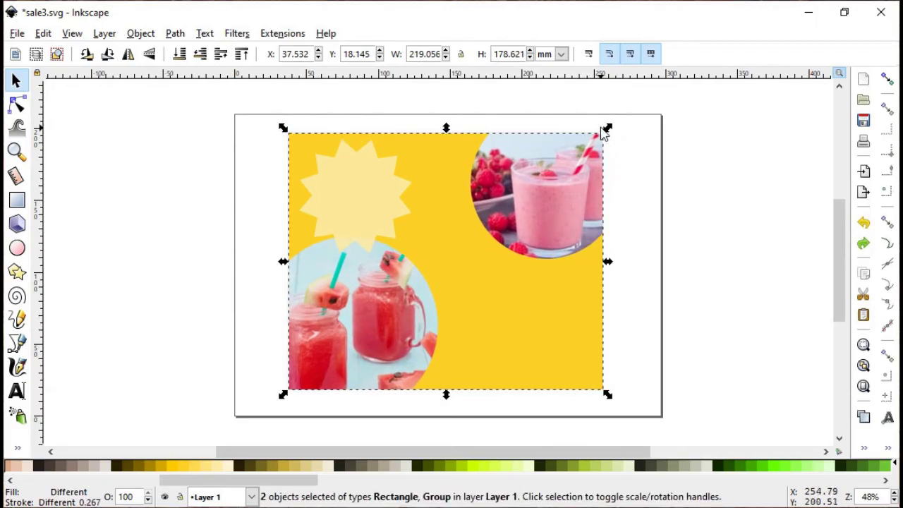
mouse_move(607, 134)
left_mouse_down()
mouse_move(586, 141)
mouse_move(597, 142)
left_mouse_up()
left_click(671, 195)
- Add the two-line text "Buy 1" / "Get 1 Free" over the star and centre-align it
left_click(351, 222)
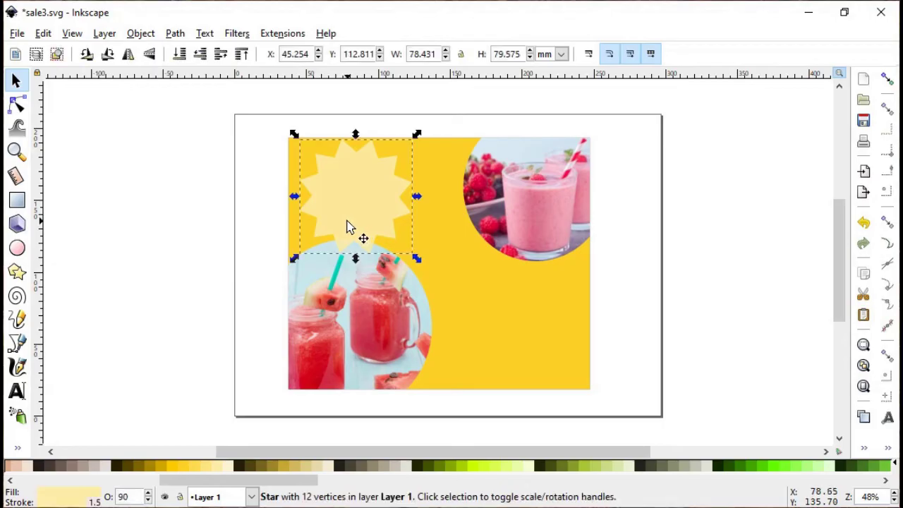
left_click(17, 390)
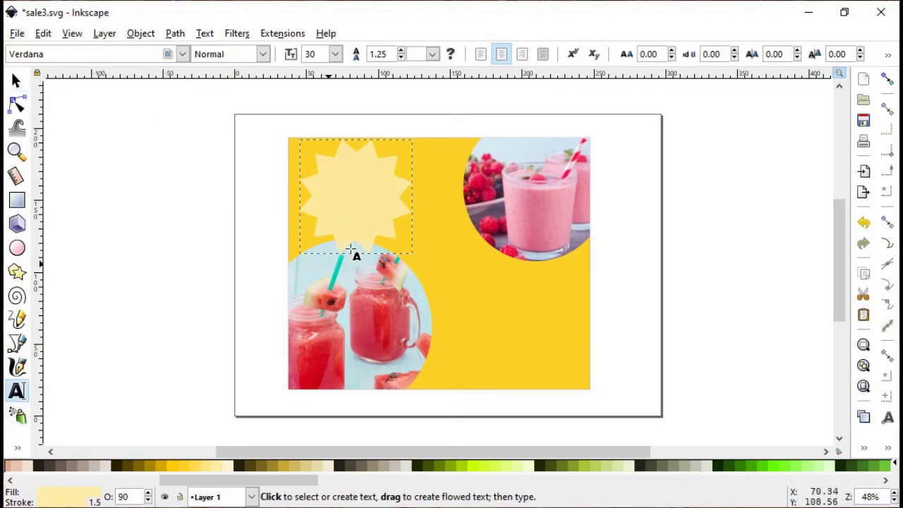
left_click(358, 203)
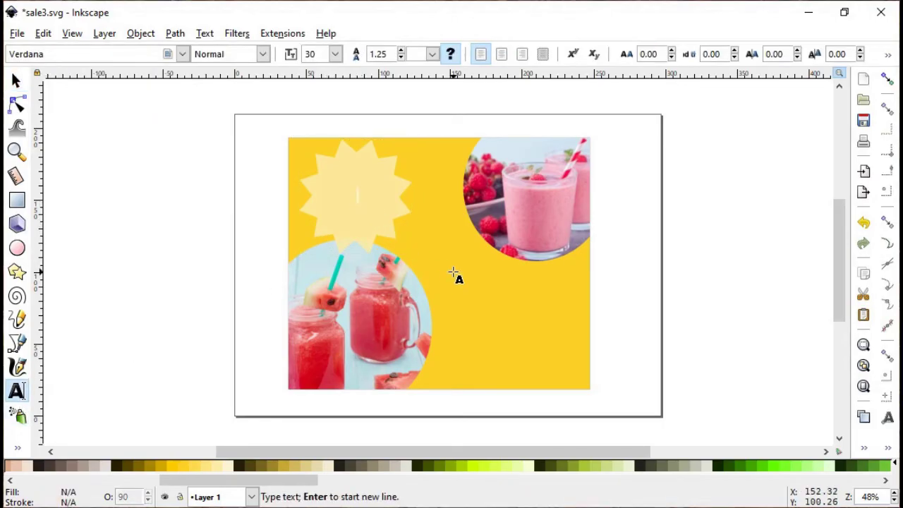
type("Buy")
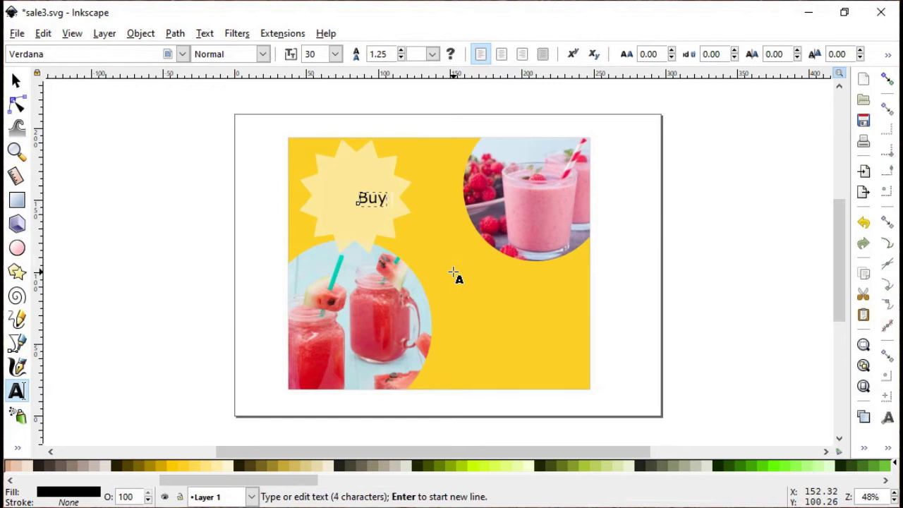
type(" 1 Ge")
key("BackSpace")
key("BackSpace")
key("BackSpace")
type("get")
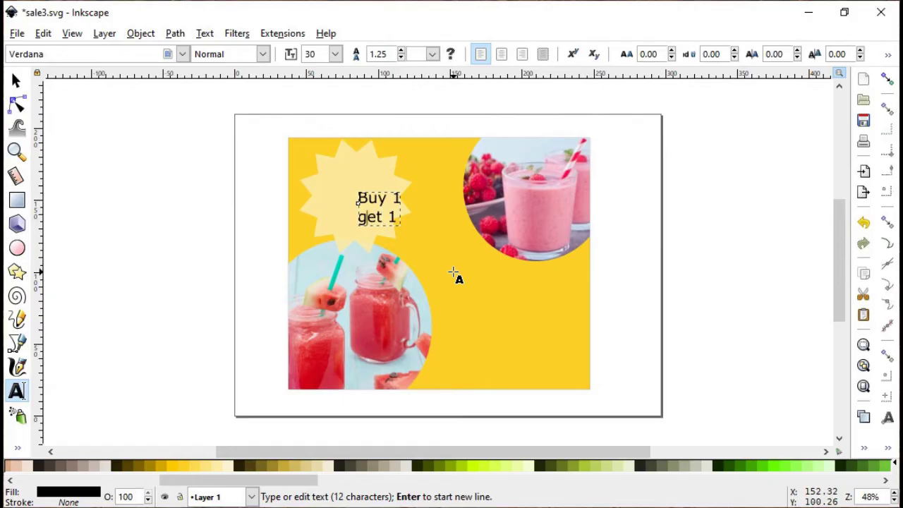
key("BackSpace")
type("Get 1 Free")
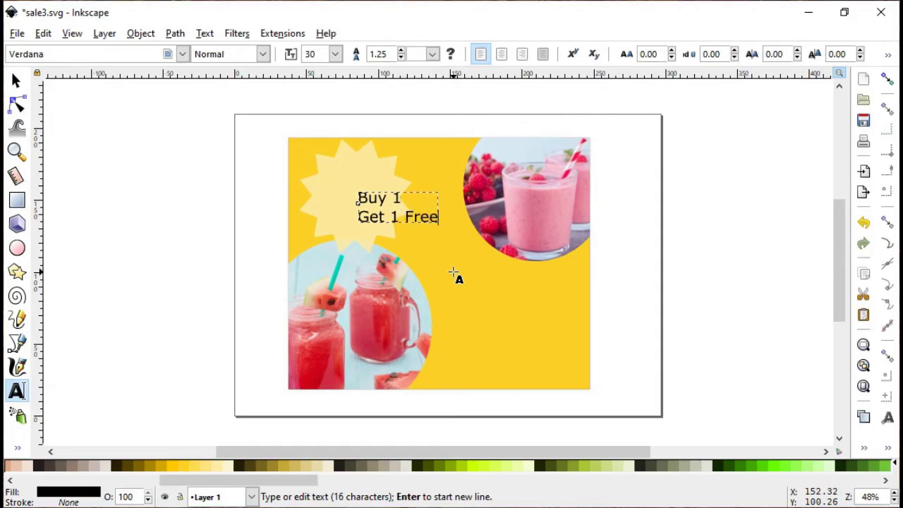
left_click(502, 56)
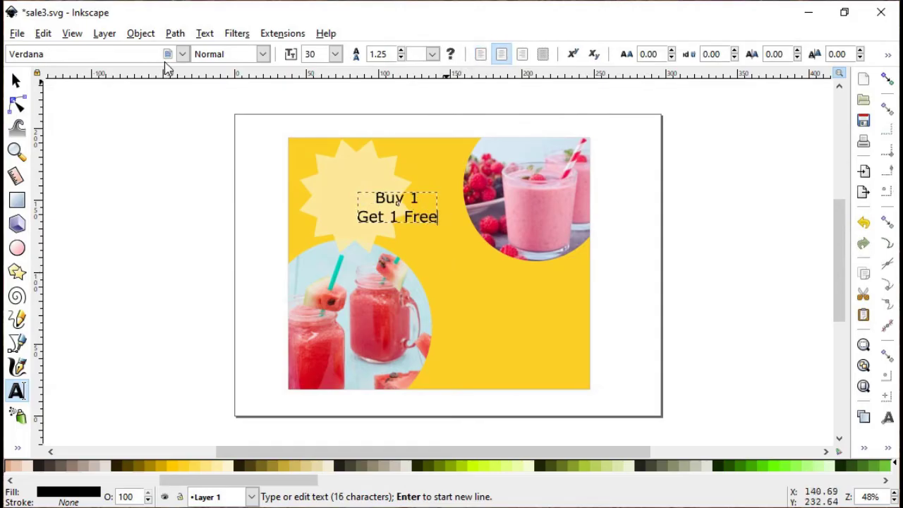
- Change the font of the "Buy 1 Get 1 Free" text to Lobster Two
left_click(182, 53)
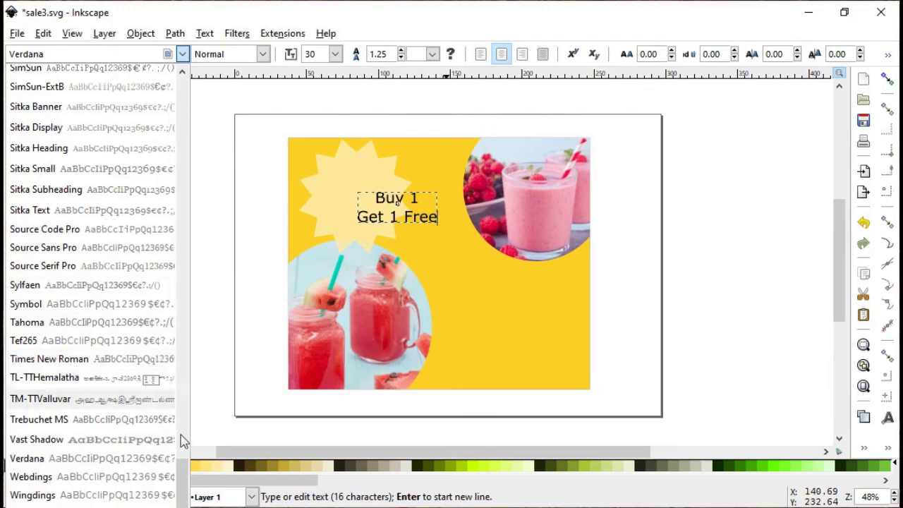
scroll(182, 440, "up", 4)
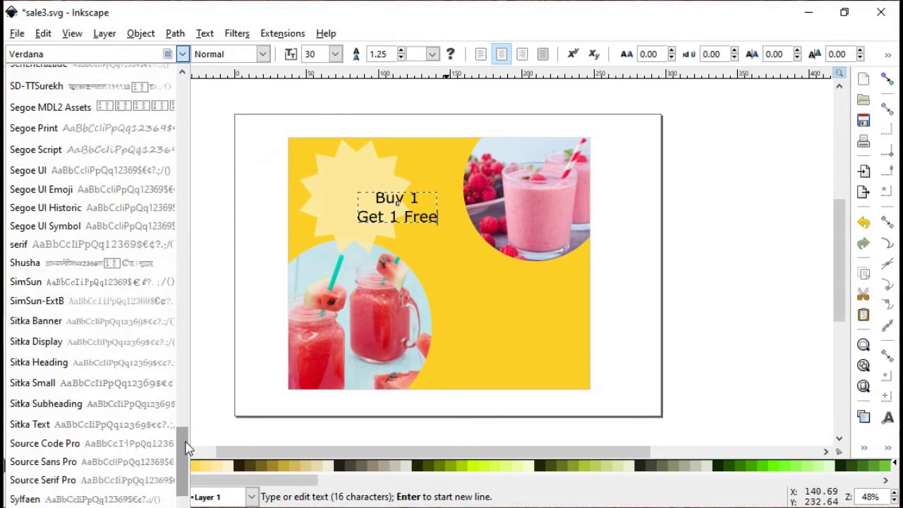
left_click_drag(186, 448, 199, 266)
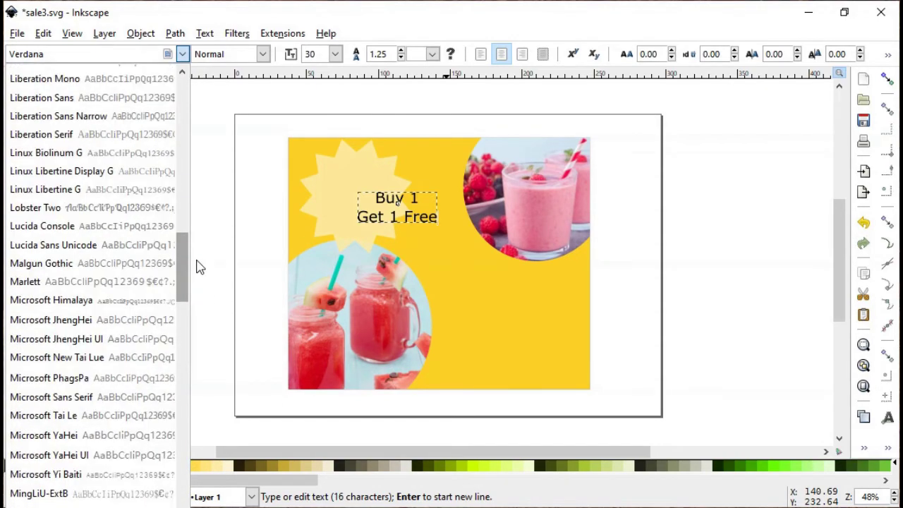
scroll(175, 255, "down", 3)
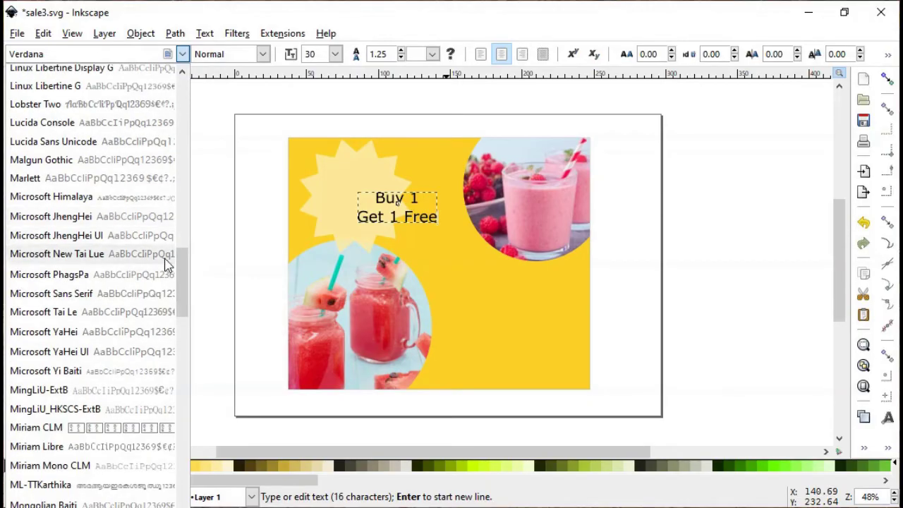
left_click(75, 105)
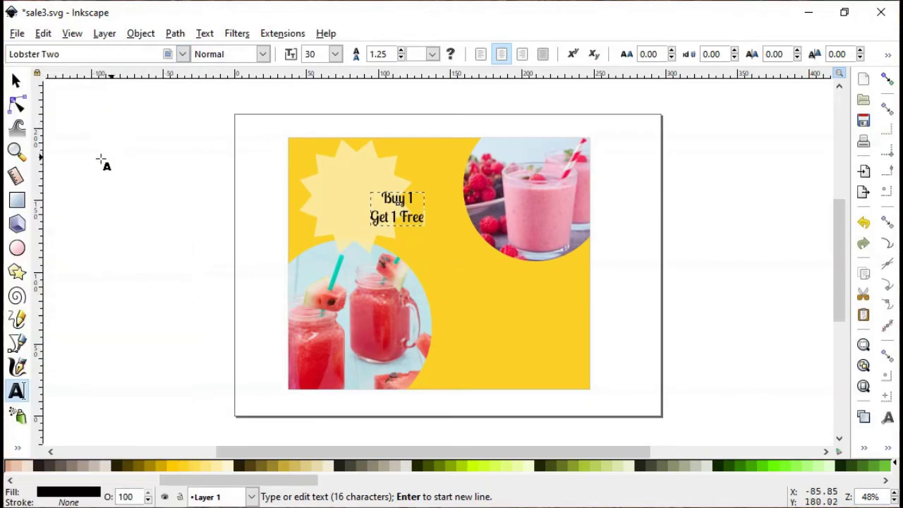
- Enlarge the "Buy 1 Get 1 Free" text, tilt it upward to the right and place it over the star, about 75 by 66 mm overall
left_click(15, 79)
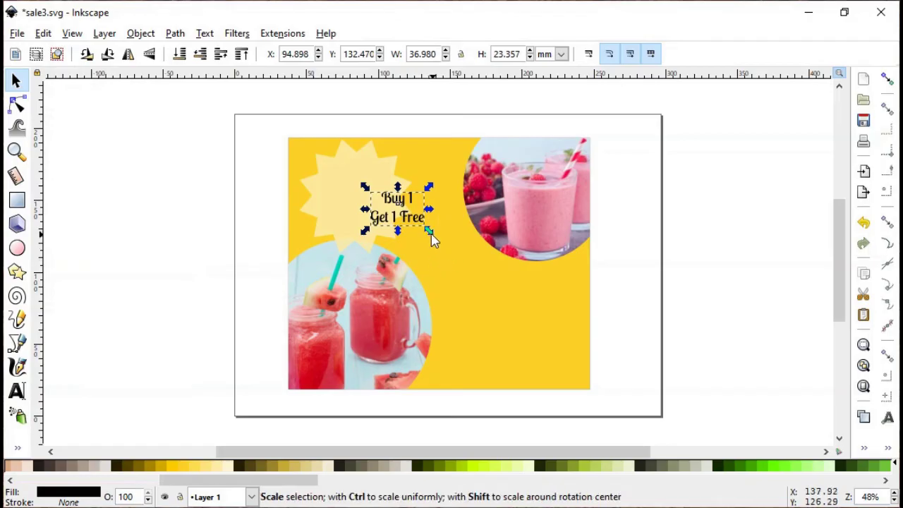
left_click_drag(429, 231, 427, 209)
left_click(402, 226)
left_click(682, 293)
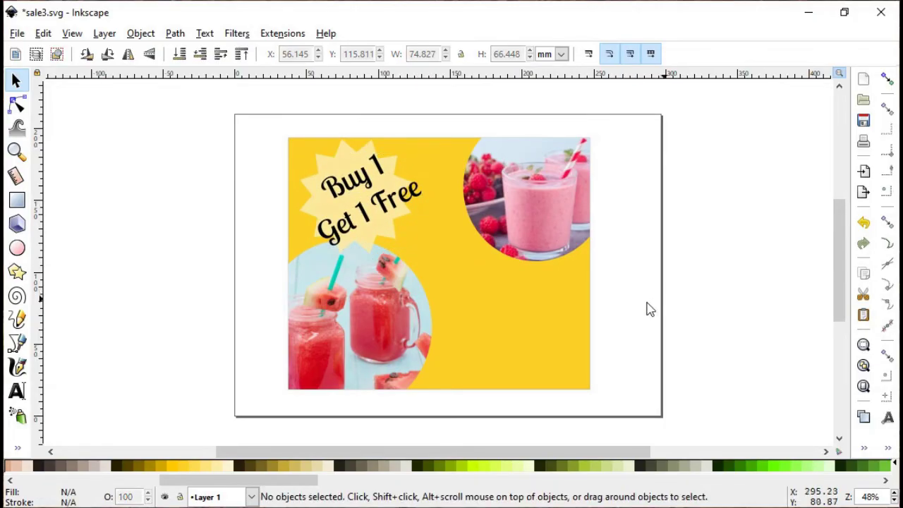
- Add the centre-aligned two-line text "ANY FLAVOR" / "ANY SIZE" in the empty yellow area below the pink smoothie photo
left_click(15, 393)
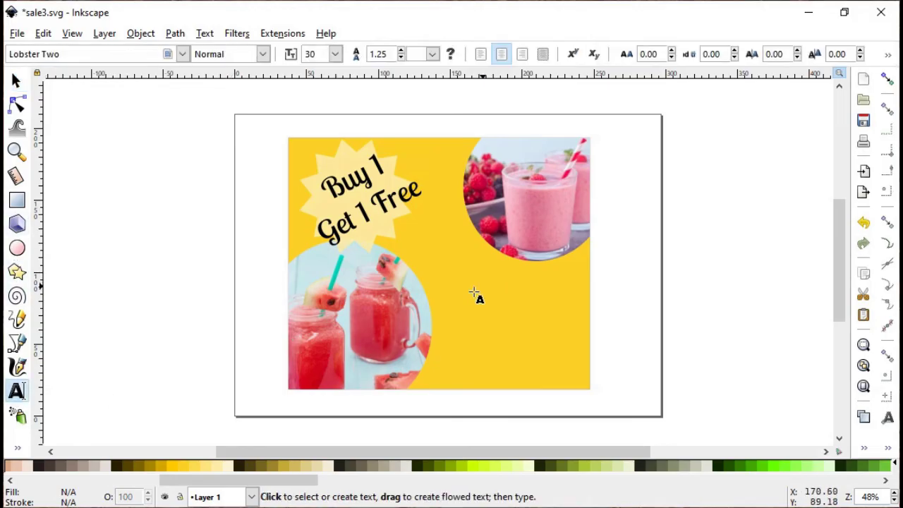
left_click(445, 307)
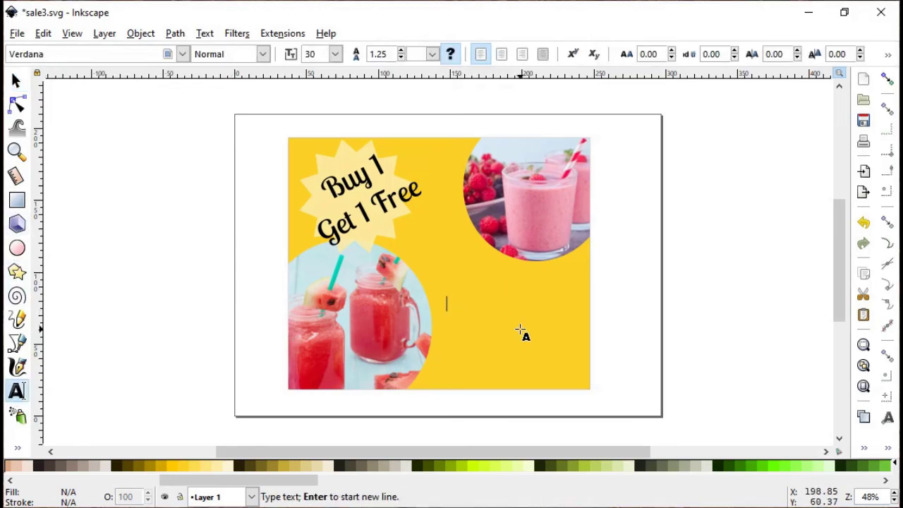
type("ANY")
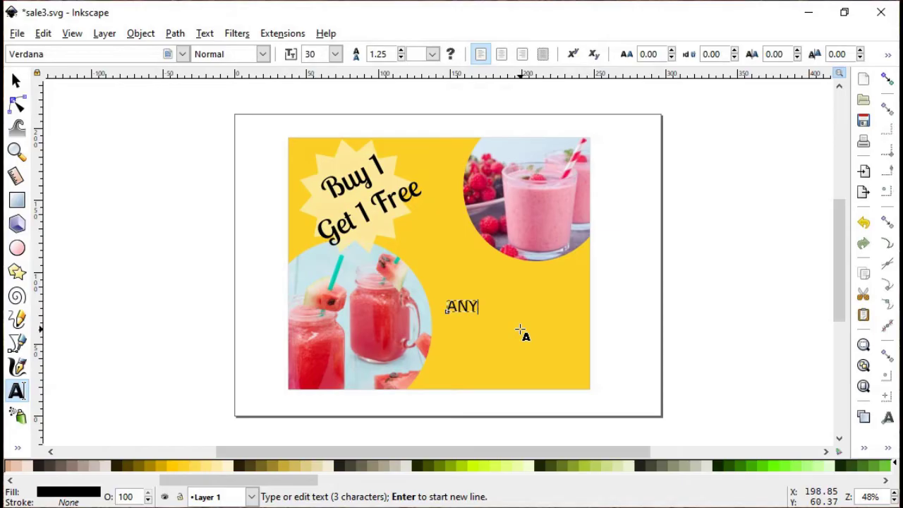
type(" FLAVOR")
key("Return")
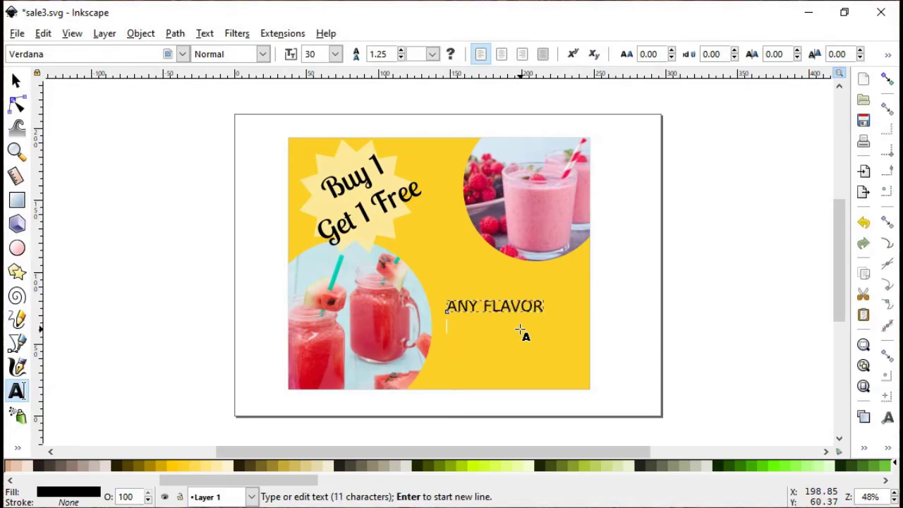
type("ANY SIZE")
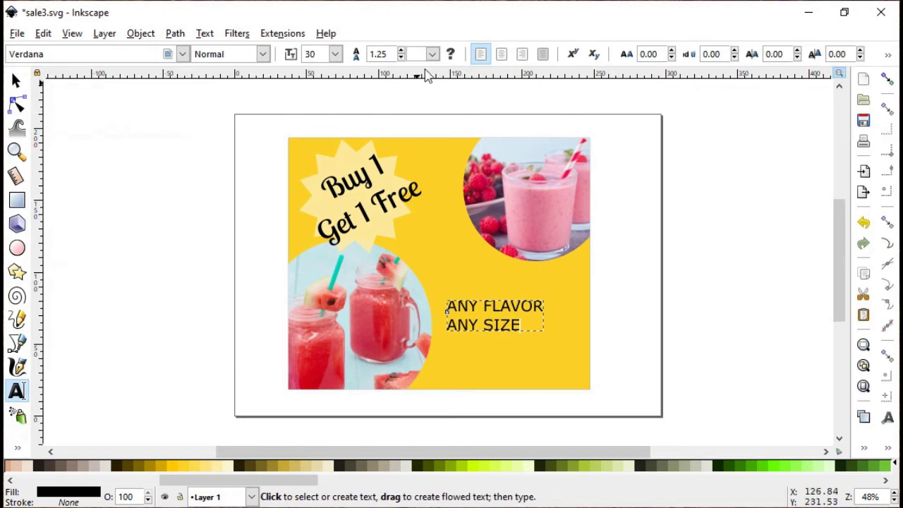
left_click(502, 55)
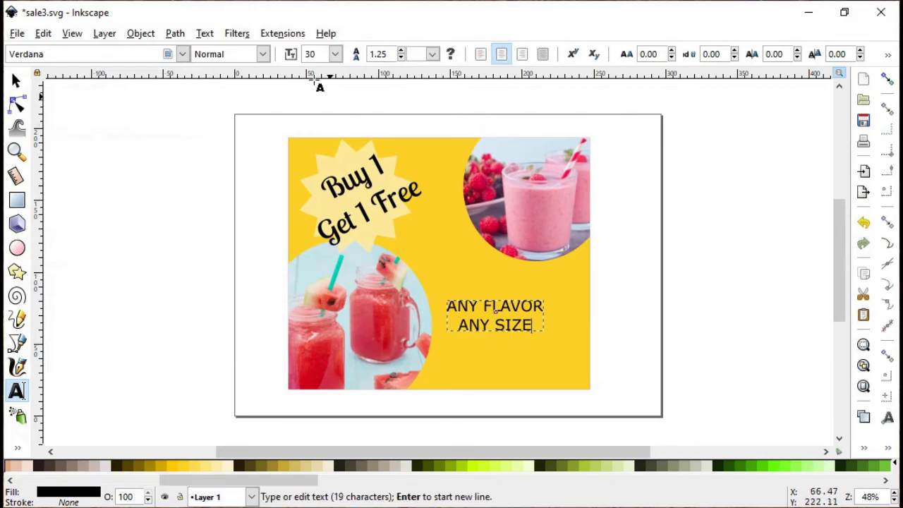
- Give the "ANY FLAVOR ANY SIZE" text a black stroke to thicken its letters
right_click(91, 498)
key("Escape")
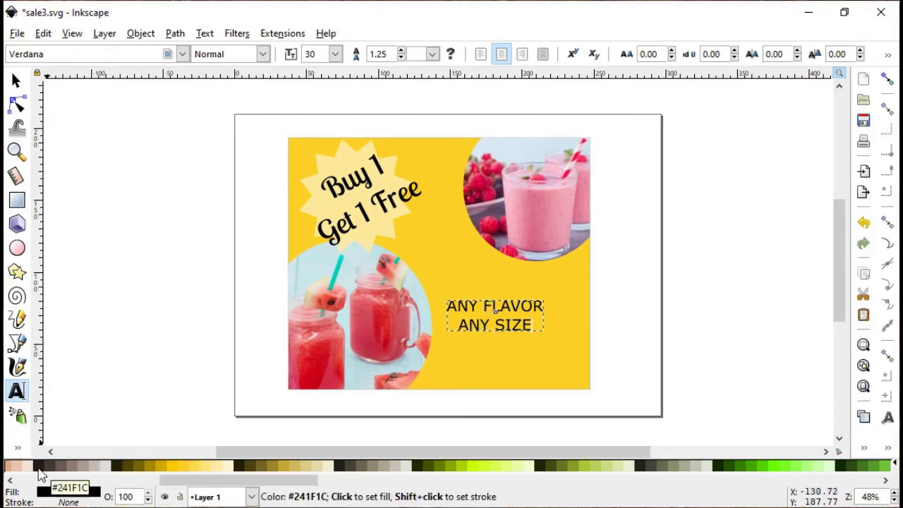
left_click_drag(165, 481, 10, 481)
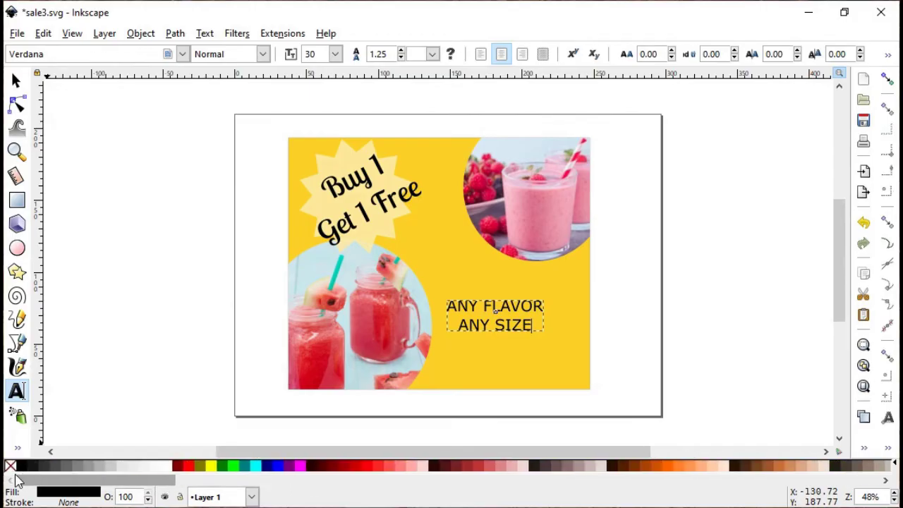
right_click(21, 469)
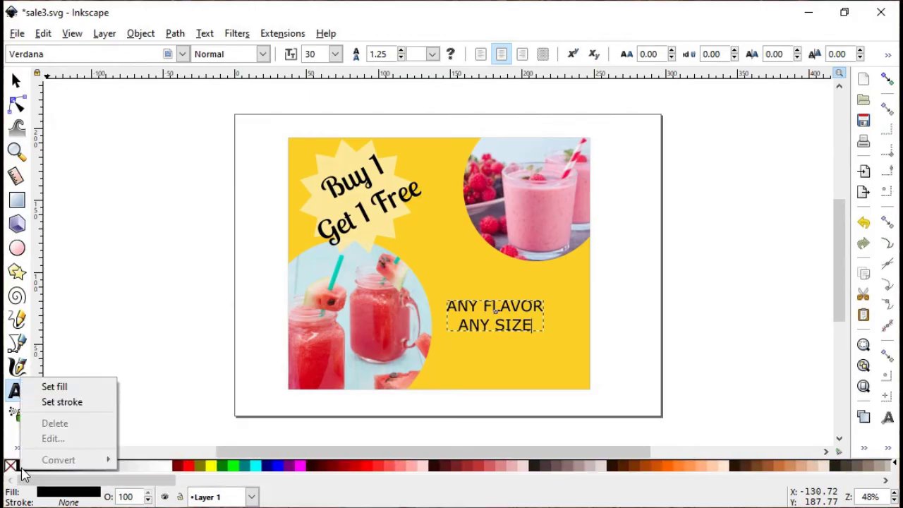
left_click(56, 402)
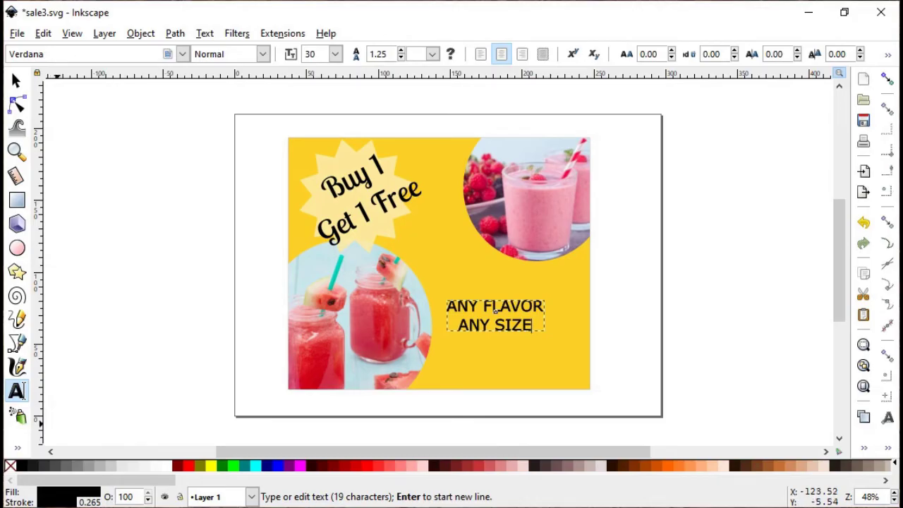
- Move the "ANY FLAVOR ANY SIZE" text slightly right and up within the yellow area
left_click(15, 81)
left_click(707, 297)
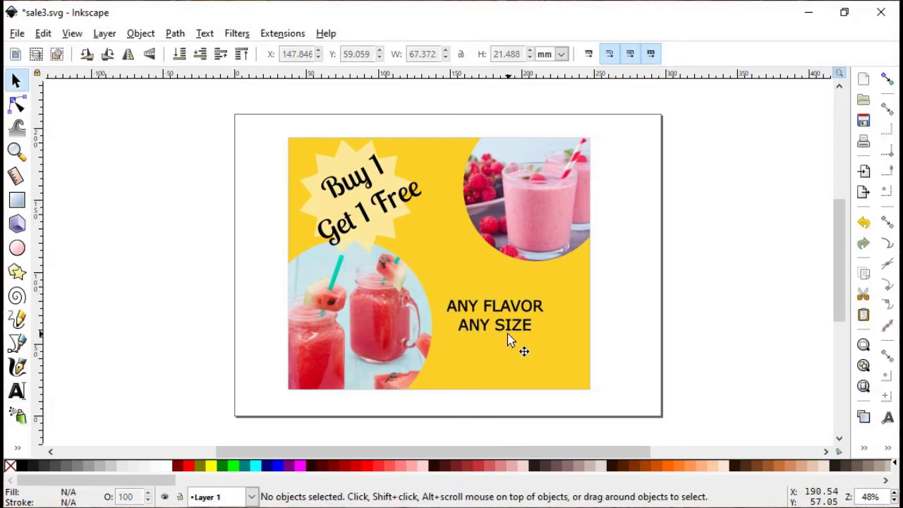
left_click_drag(519, 331, 529, 330)
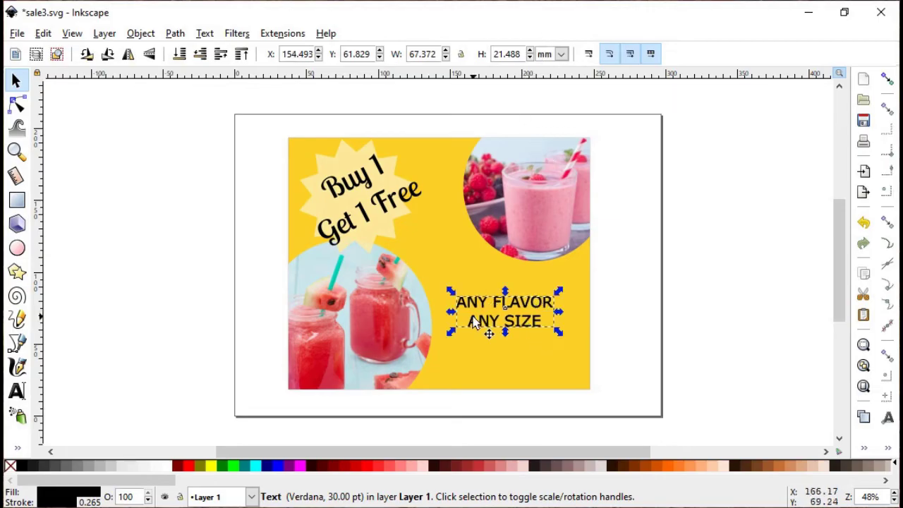
- Set the letter spacing of the whole "ANY FLAVOR ANY SIZE" text to 3.71 px
double_click(493, 321)
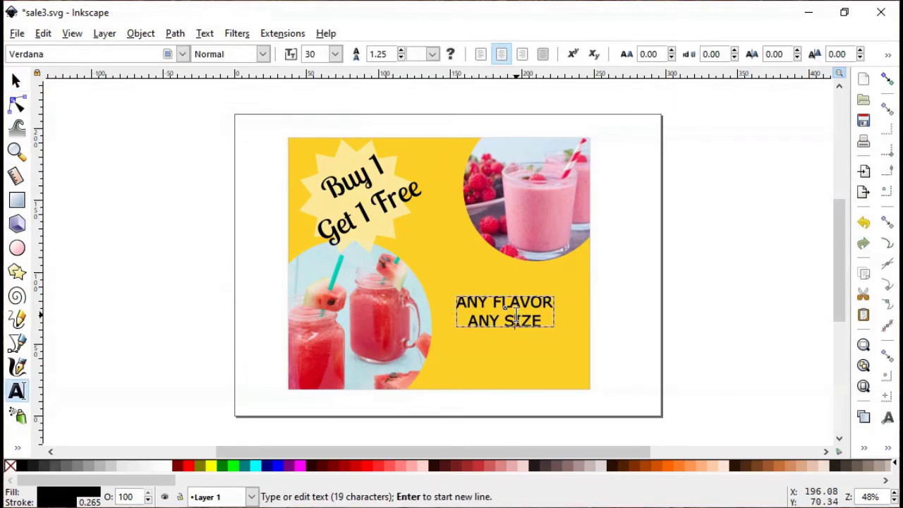
triple_click(516, 316)
key("ctrl+a")
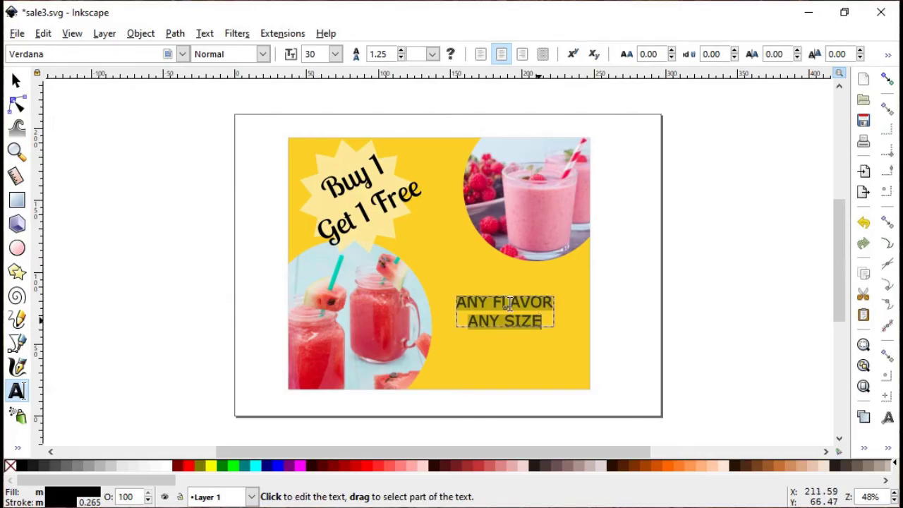
left_click(671, 51)
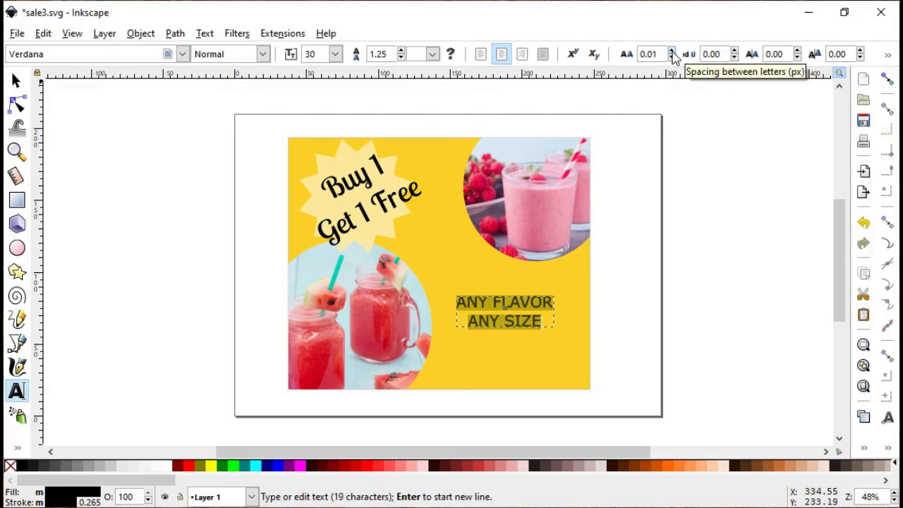
left_click(671, 51)
left_click(672, 51)
left_click_drag(671, 53, 674, 57)
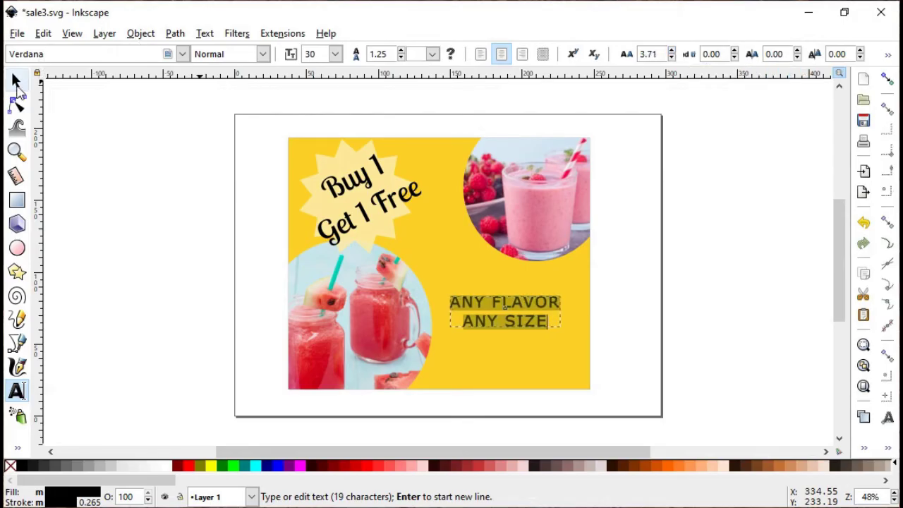
- Shift the widened "ANY FLAVOR ANY SIZE" text about 3 mm right and 5 mm up
left_click(16, 81)
left_click(814, 334)
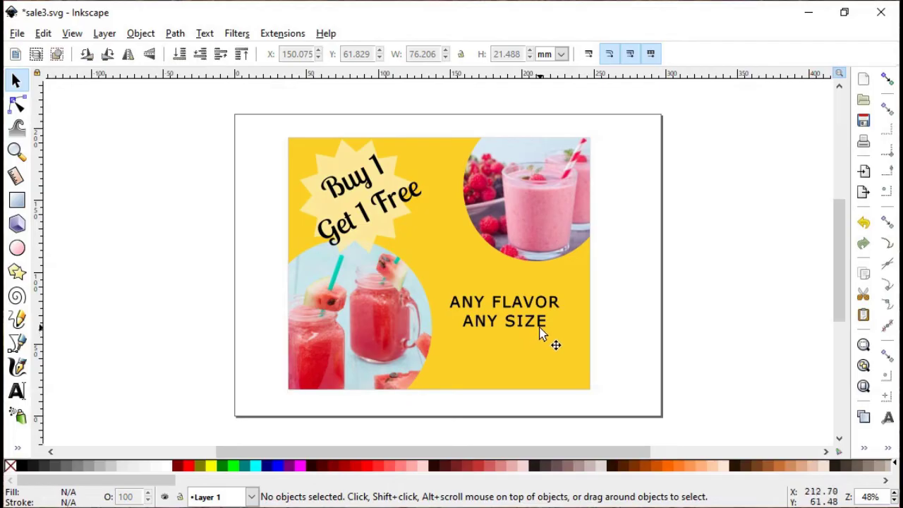
left_click_drag(543, 325, 550, 324)
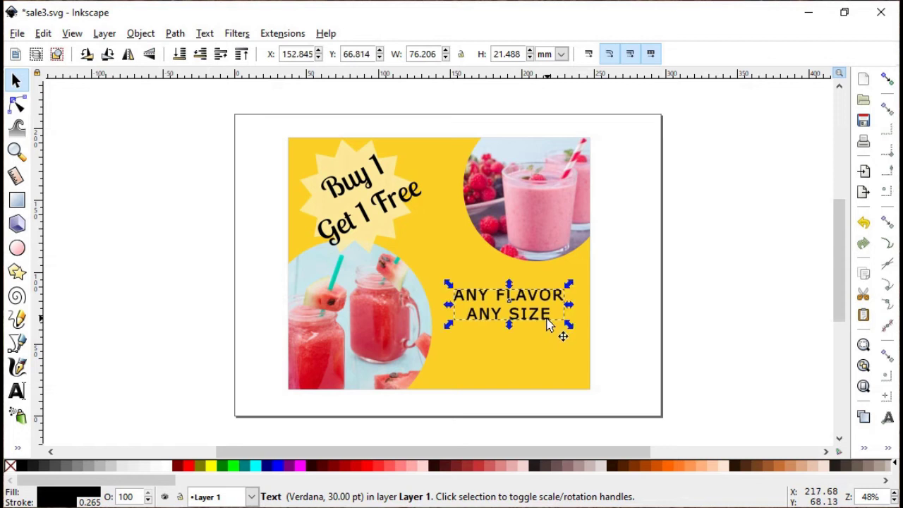
left_click(643, 345)
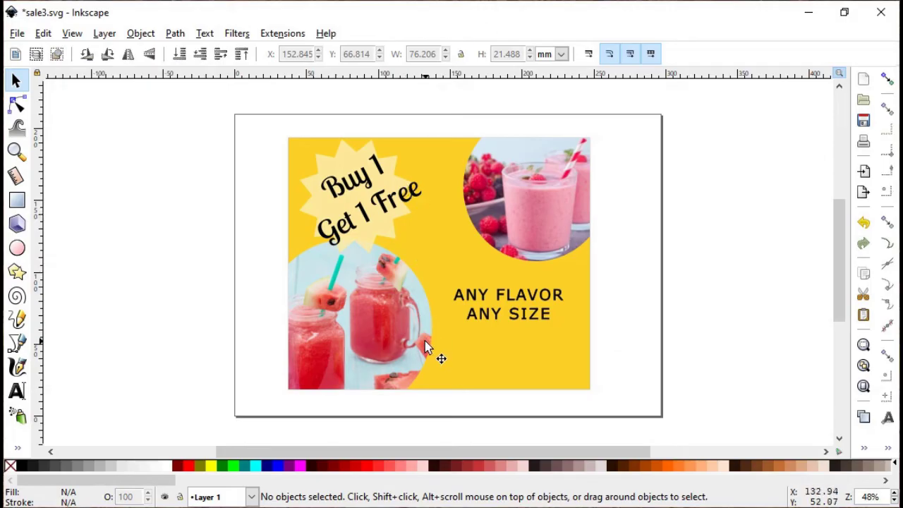
- Add a text object reading "Every Monday" below the "ANY FLAVOR ANY SIZE" text
left_click(17, 390)
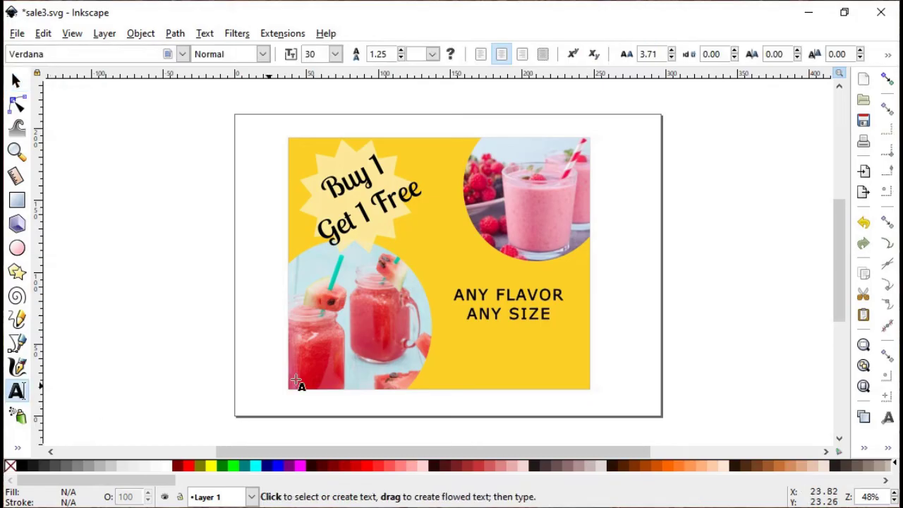
left_click(450, 352)
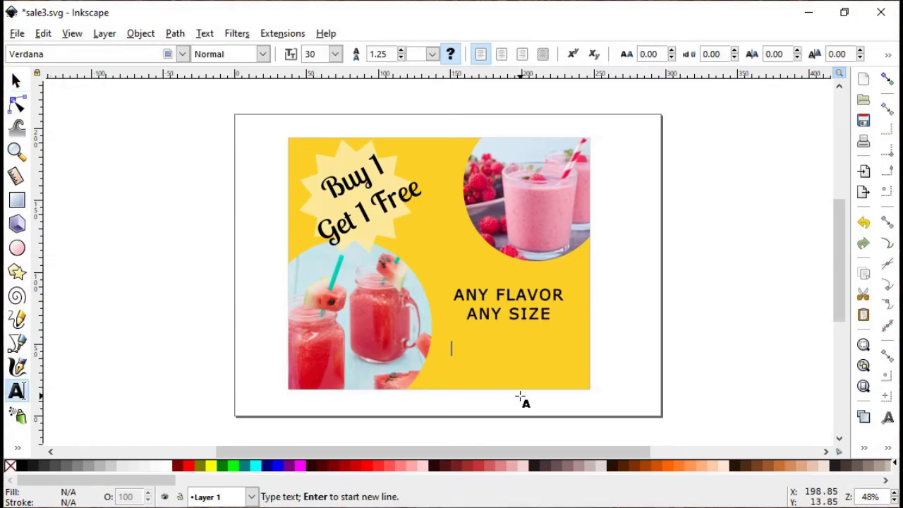
type("Every")
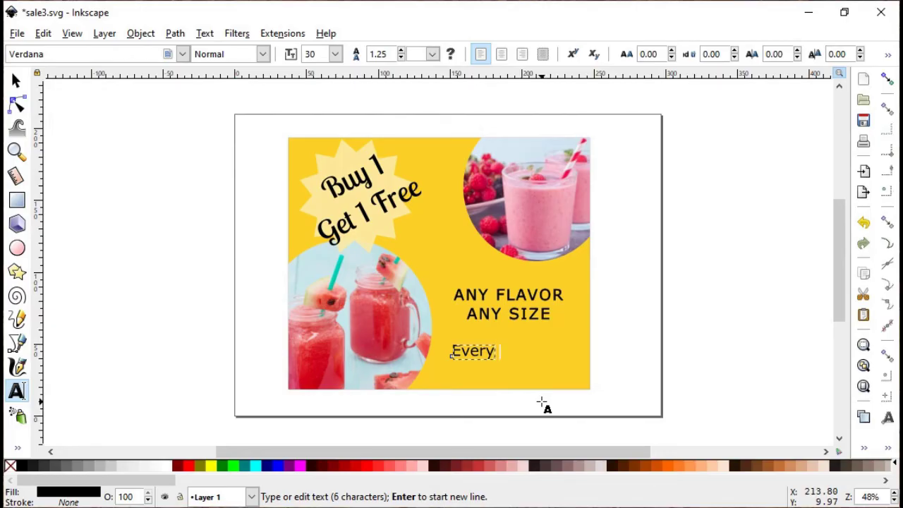
type(" Mondya")
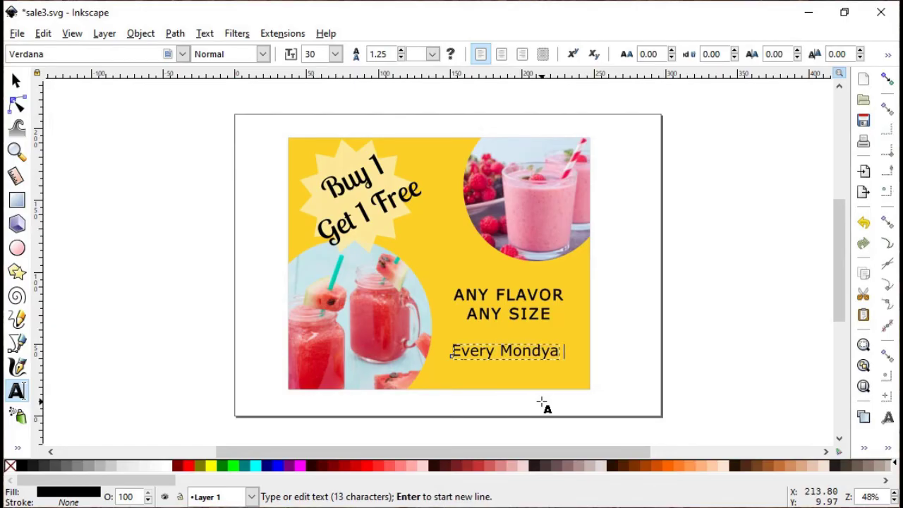
key("BackSpace")
key("BackSpace")
type("a")
key("BackSpace")
key("BackSpace")
type("ay")
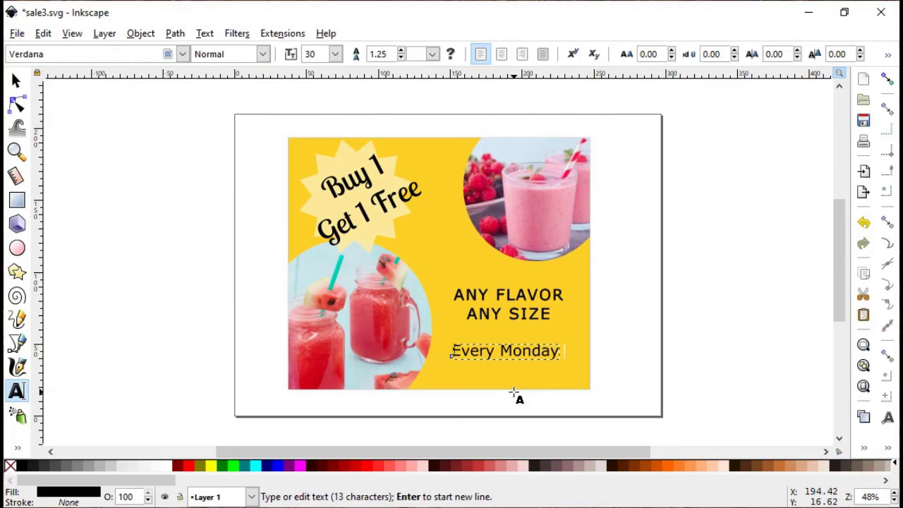
- Extend the first line with "& Friday", add the second line "12 am - 3 pm" and centre-align the text
type("& Friday ")
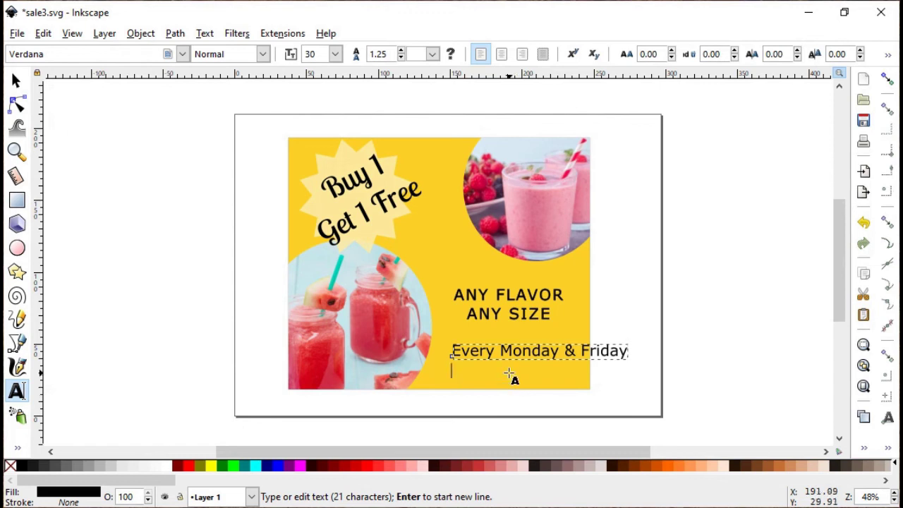
type("12 am - 6")
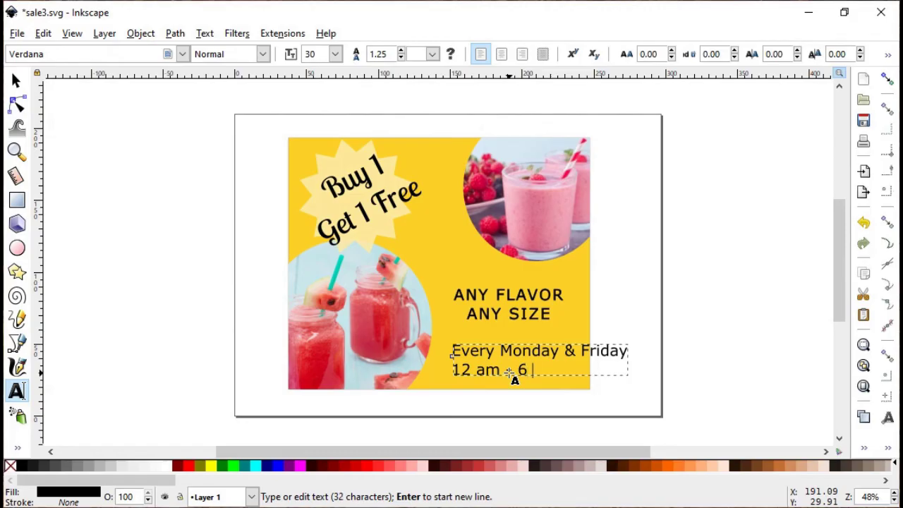
key("BackSpace")
key("BackSpace")
type("3 pm")
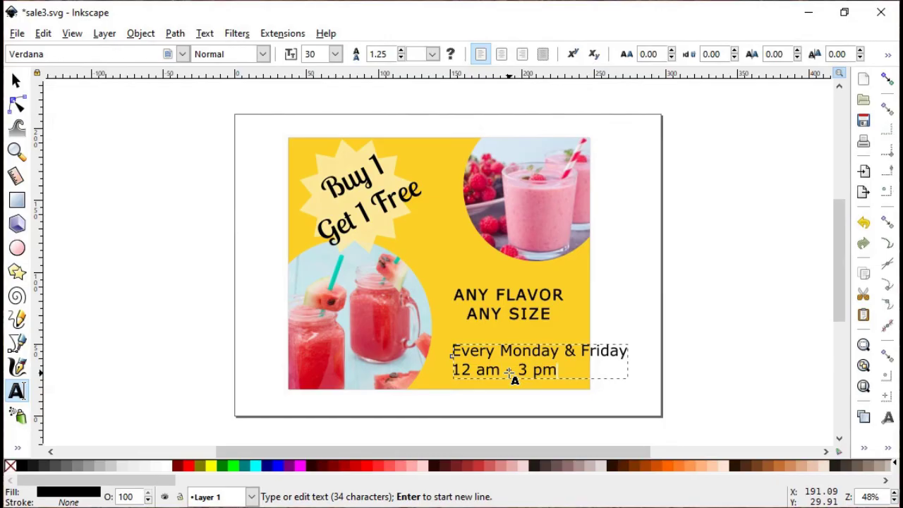
left_click(500, 55)
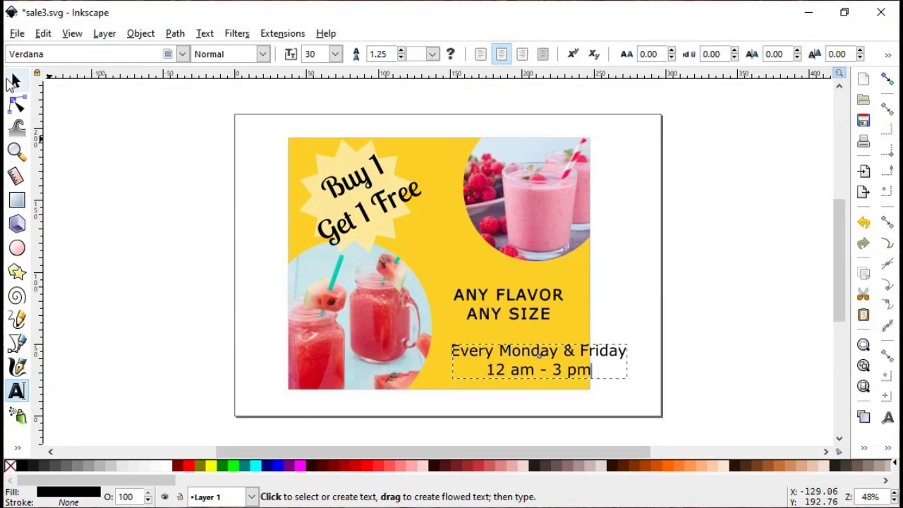
- Scale the "Every Monday & Friday" text down to about 83 mm wide and 20 mm high within the yellow area
left_click(14, 82)
left_click_drag(628, 383, 537, 357)
left_click(661, 363)
left_click(615, 349)
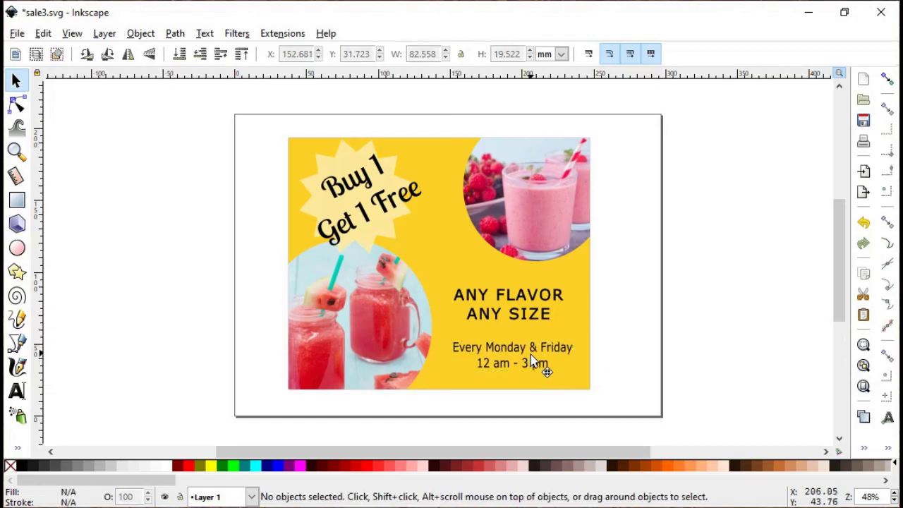
- Nudge the "Every Monday & Friday" text slightly left and down beneath the "ANY FLAVOR ANY SIZE" text
left_click(531, 355)
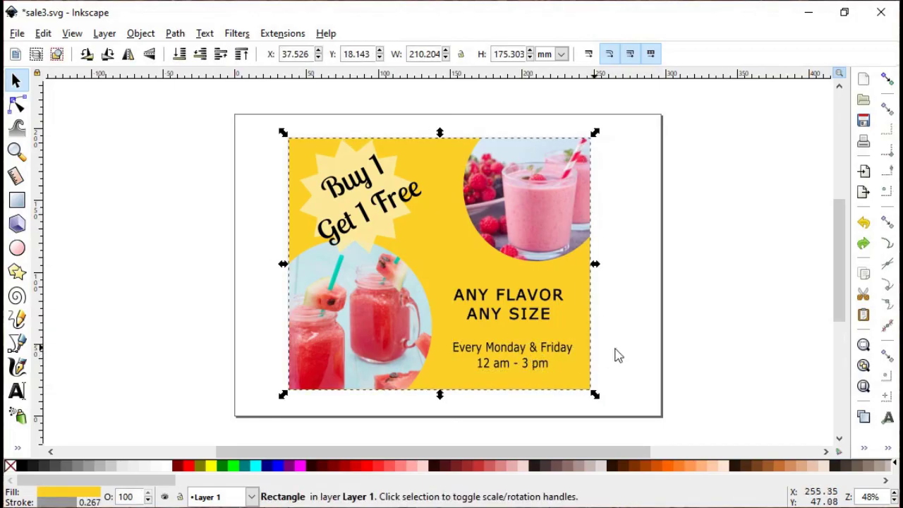
left_click(667, 360)
left_click_drag(526, 369, 523, 369)
left_click(654, 389)
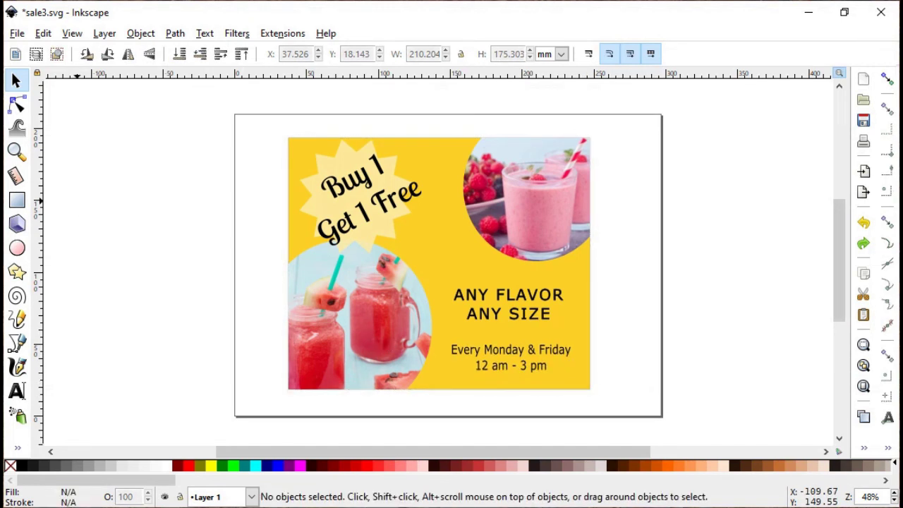
- Draw a thin divider rectangle about 42 mm wide and 3 mm high between the two text blocks
left_click(17, 200)
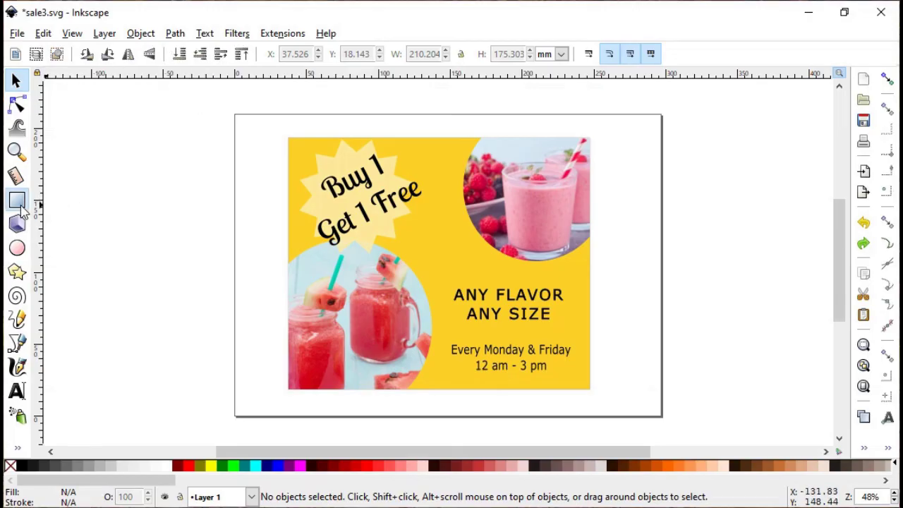
left_click_drag(485, 330, 536, 331)
key("ctrl+z")
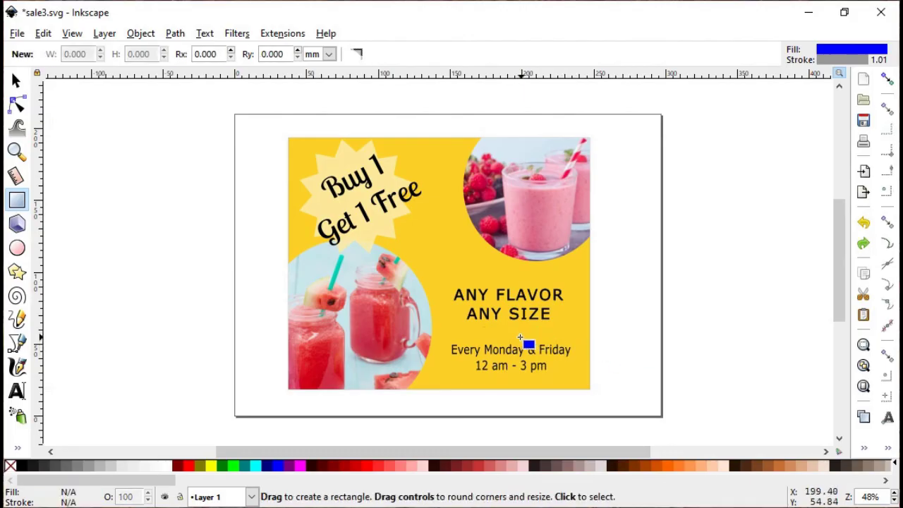
left_click_drag(484, 329, 545, 331)
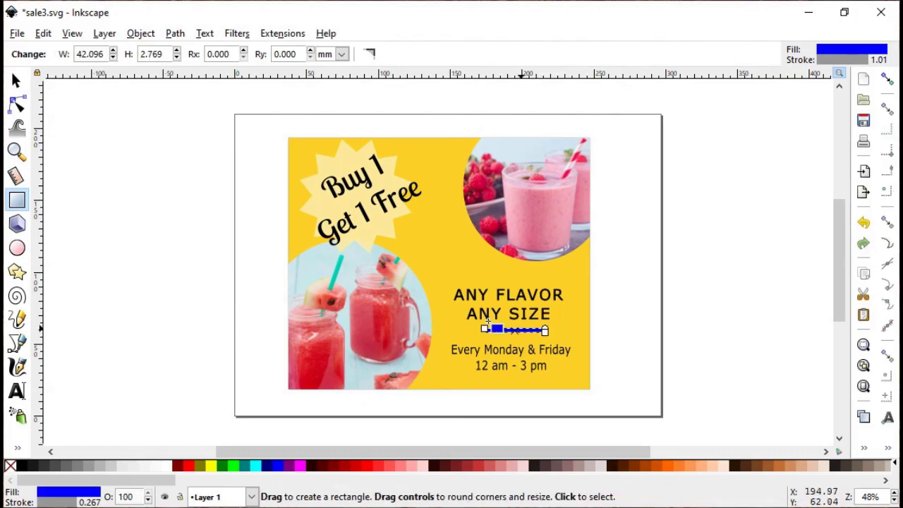
- Fill the thin divider rectangle with pale yellow
left_click(681, 482)
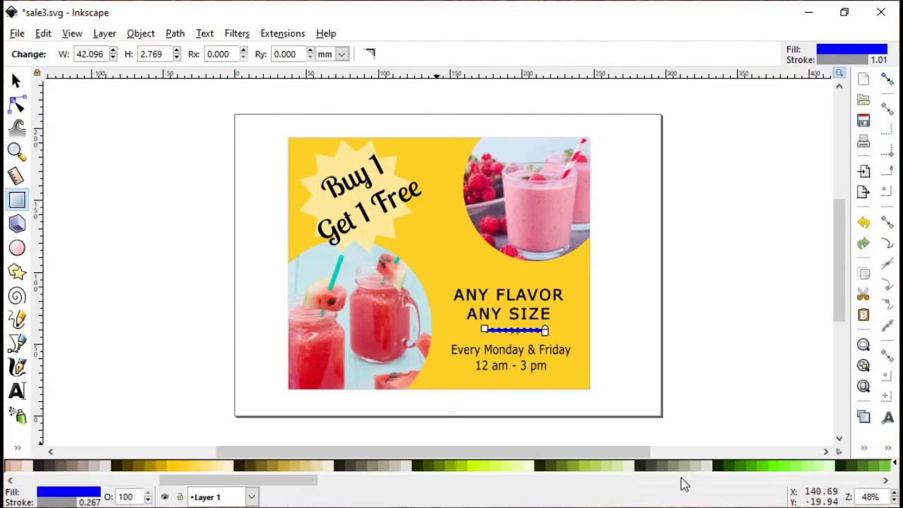
left_click(218, 471)
left_click(197, 471)
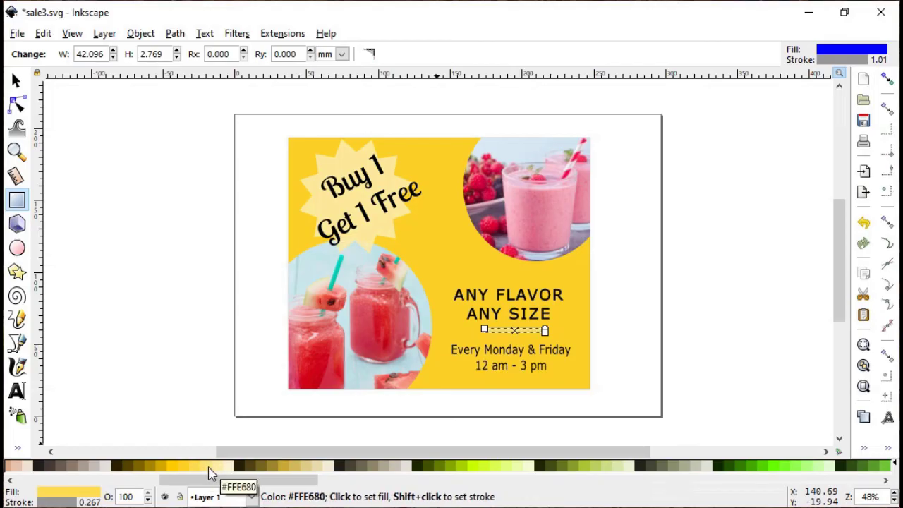
left_click(219, 471)
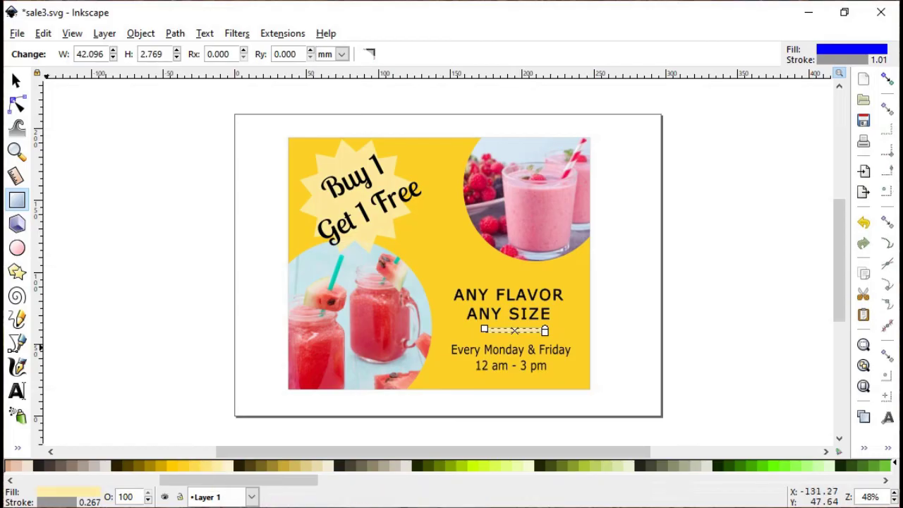
- Move the divider about 4 mm left and 2 mm down to centre it between the text blocks
key("s")
key("Escape")
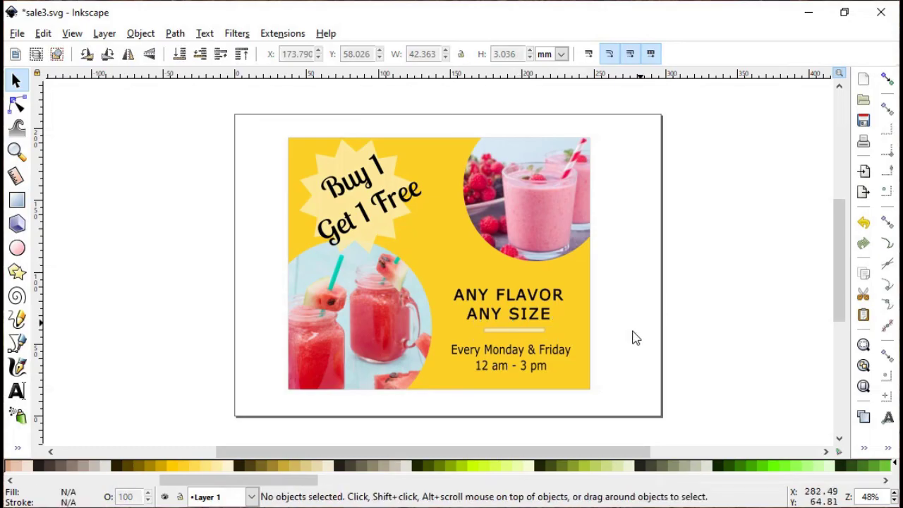
left_click_drag(536, 331, 530, 334)
left_click(628, 321)
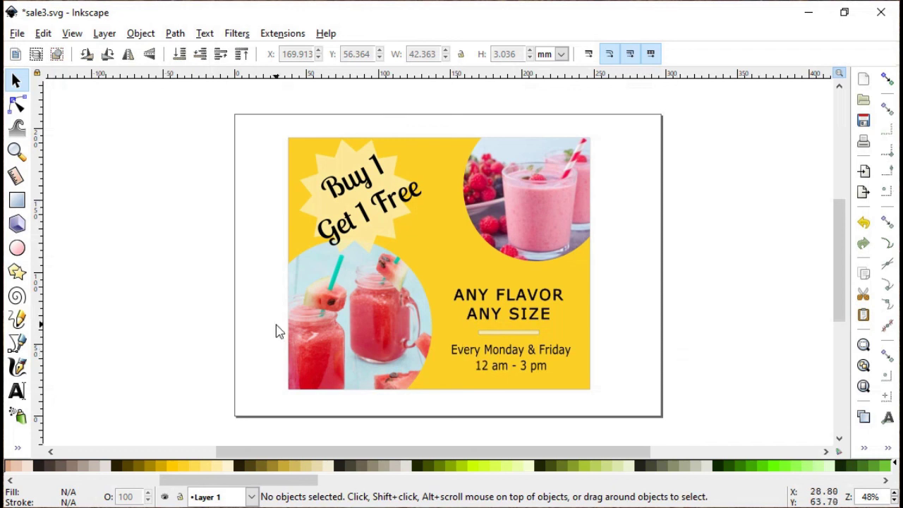
- Set the divider's stroke to a pale yellow similar to its fill
left_click(491, 334)
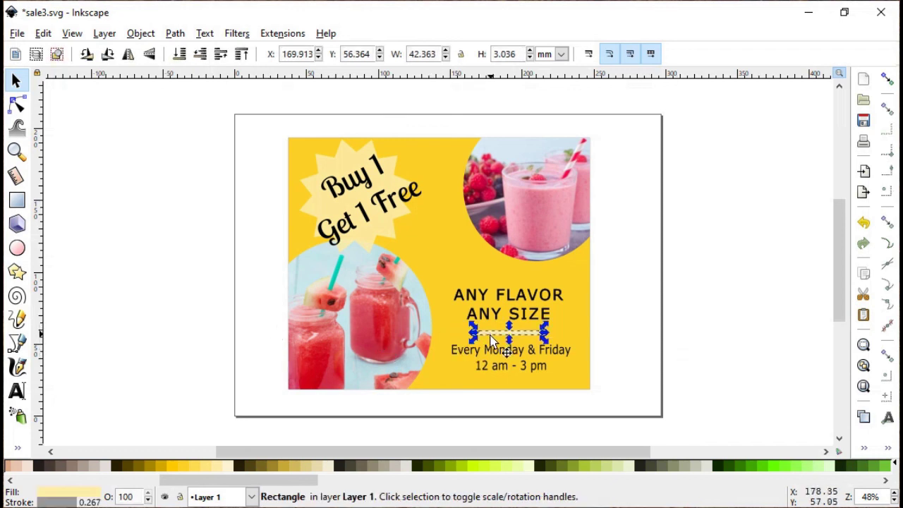
right_click(235, 474)
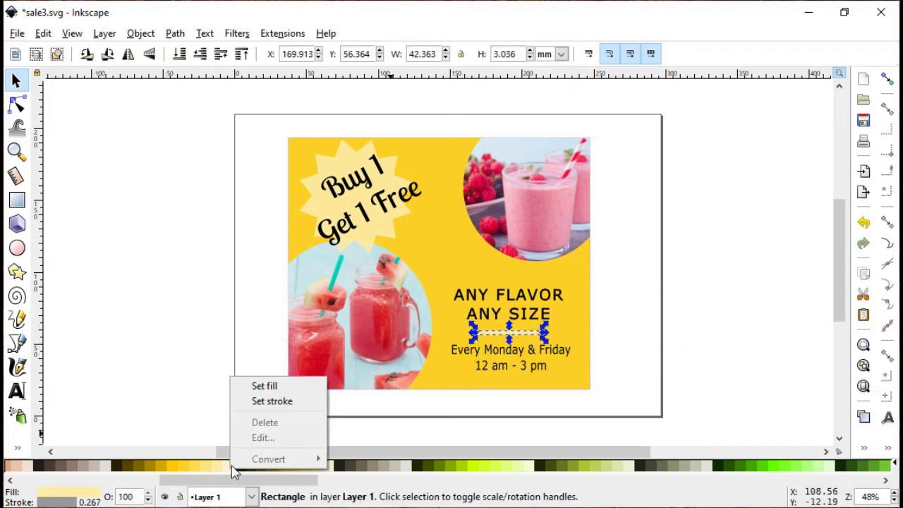
left_click(272, 402)
left_click(271, 402)
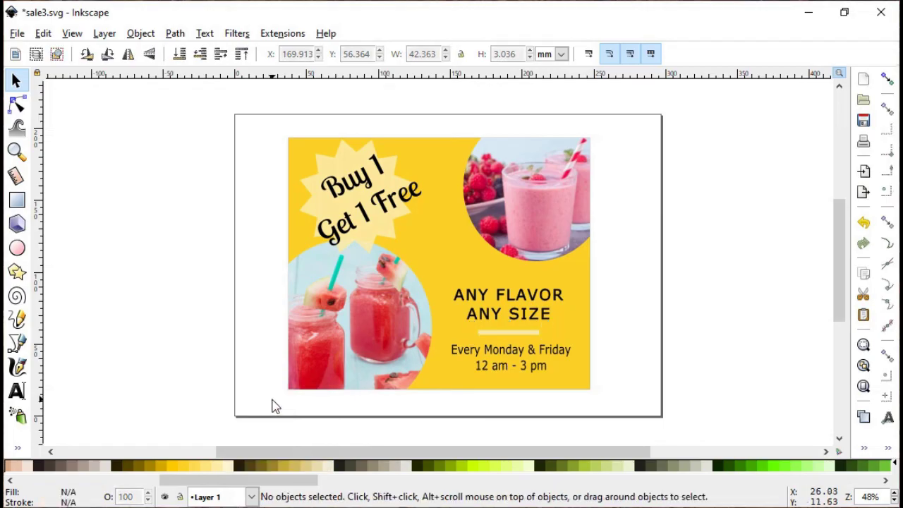